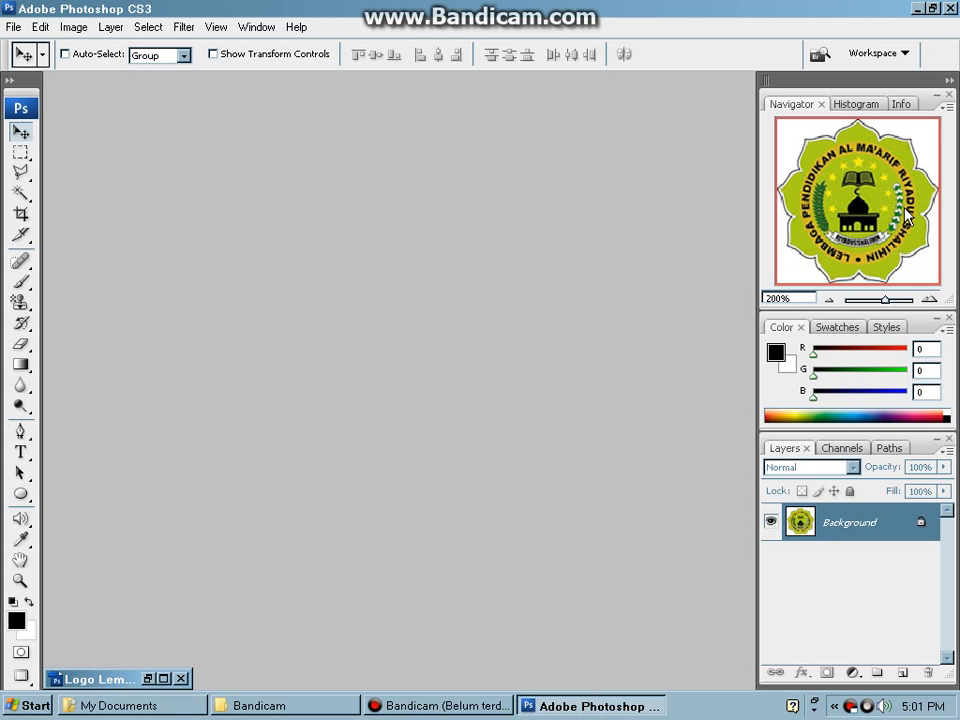
# Restore the minimized Logo Lembaga .jpg document and set the background color to golden yellow #e8c537, close to the logo's ring.
pyautogui.click(165, 679)
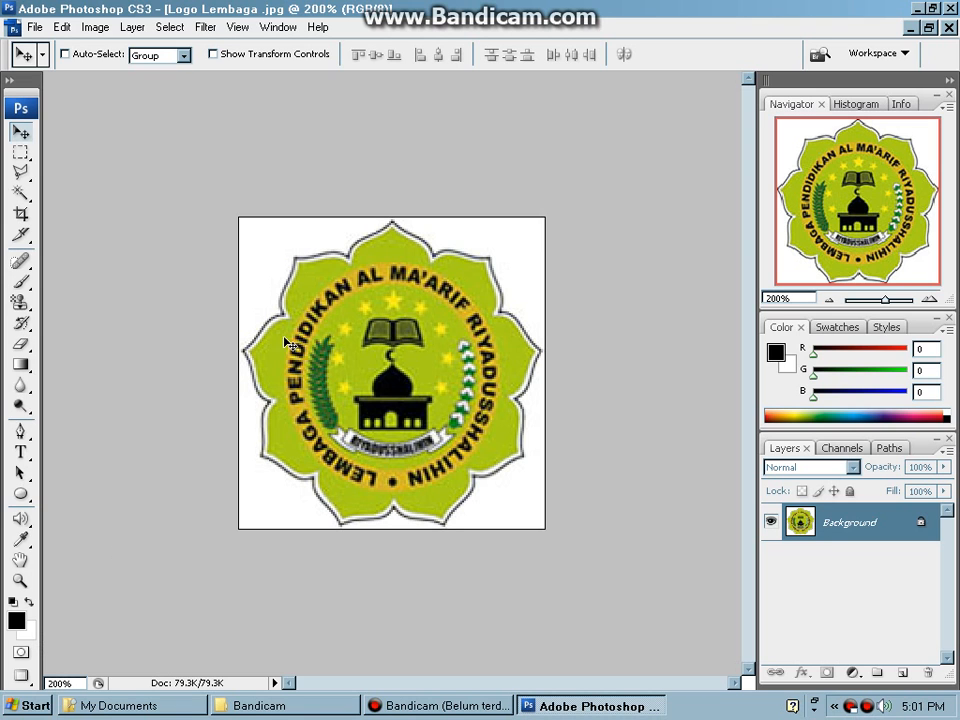
pyautogui.click(27, 630)
pyautogui.moveTo(493, 496); pyautogui.dragTo(485, 349)
pyautogui.moveTo(561, 585); pyautogui.dragTo(563, 590)
pyautogui.click(503, 450)
pyautogui.click(506, 405)
pyautogui.click(493, 390)
pyautogui.click(485, 384)
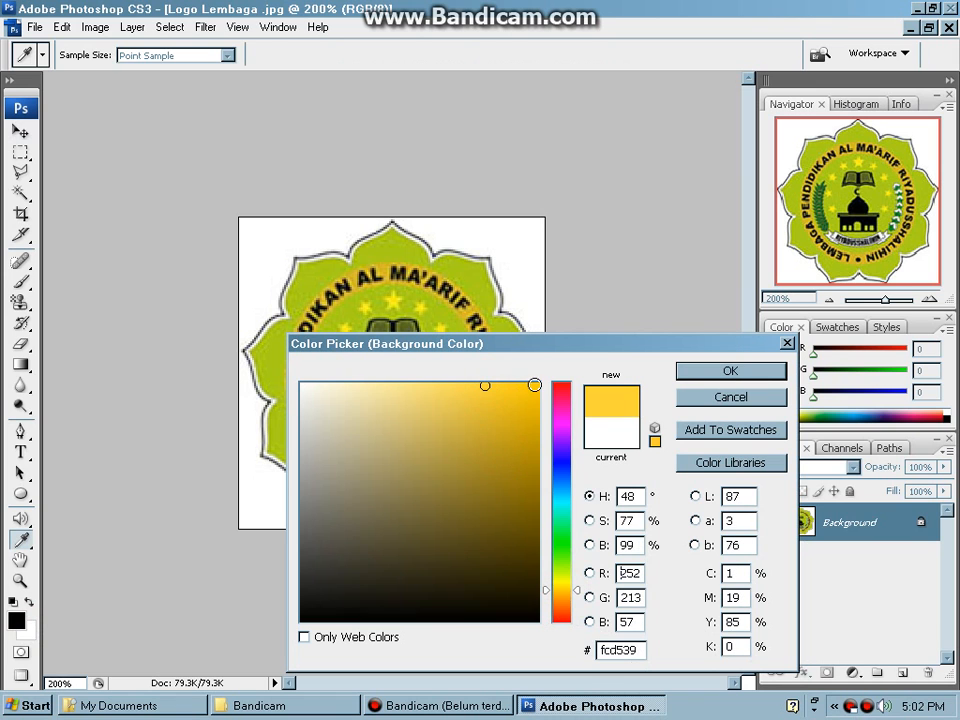
pyautogui.click(487, 403)
pyautogui.click(497, 408)
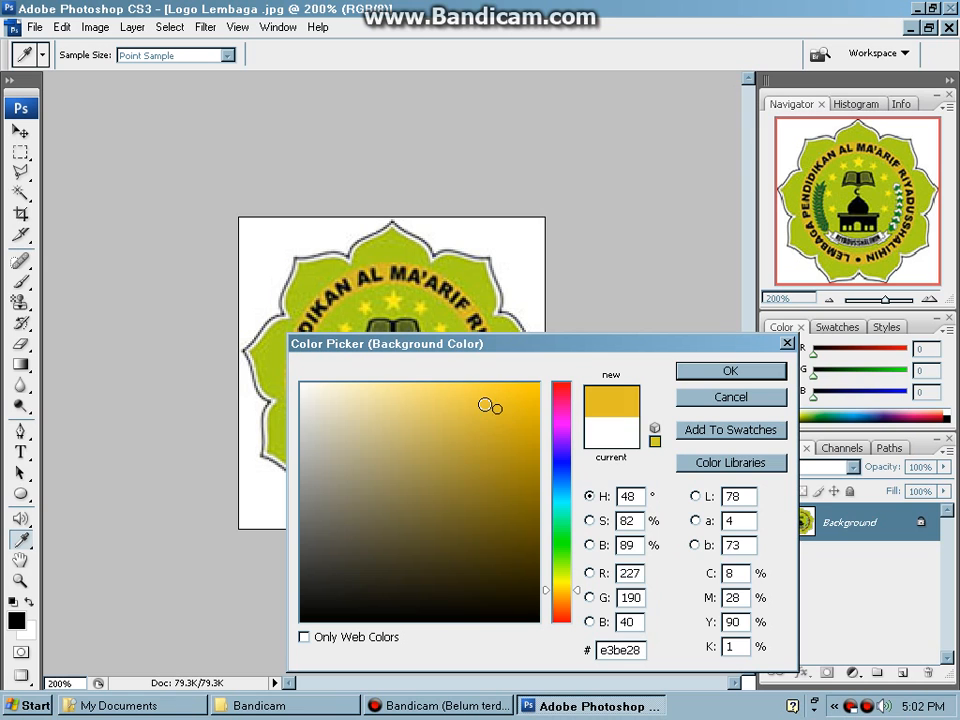
pyautogui.click(483, 404)
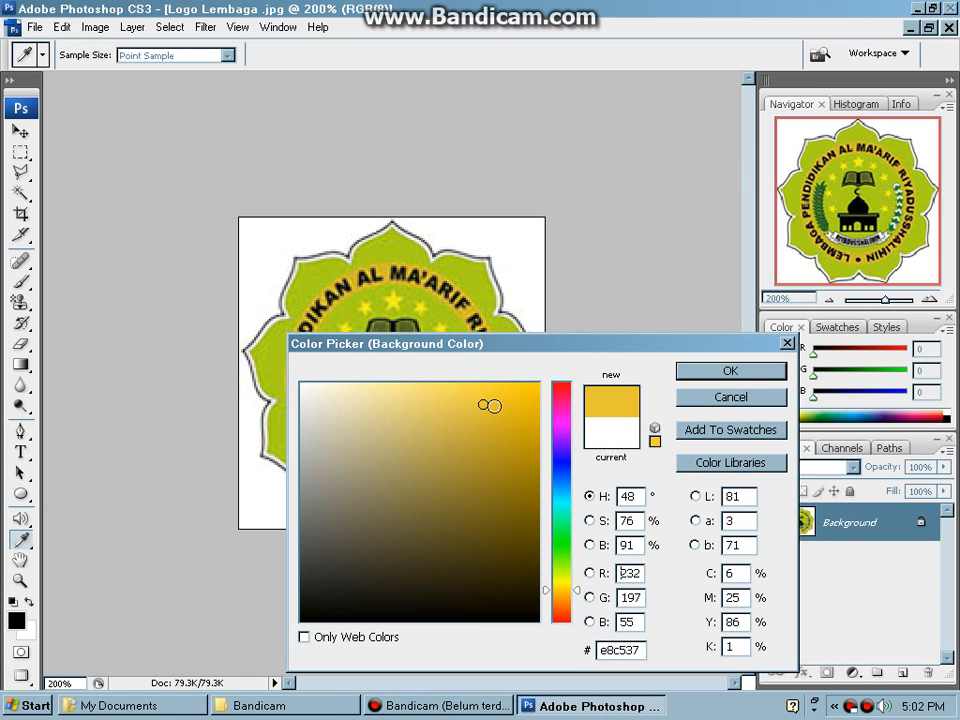
pyautogui.click(731, 371)
pyautogui.press('v')
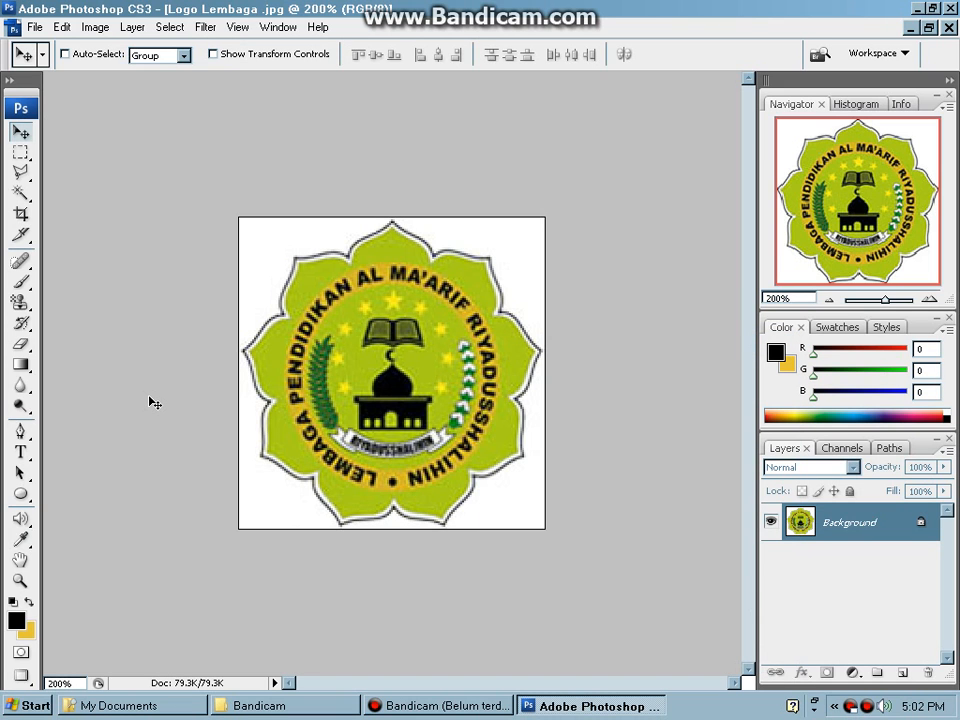
# Outline the word LEMBAGA on the ring with the Polygonal Lasso, clear it to the background color, and deselect.
pyautogui.hotkey('ctrl', '+')
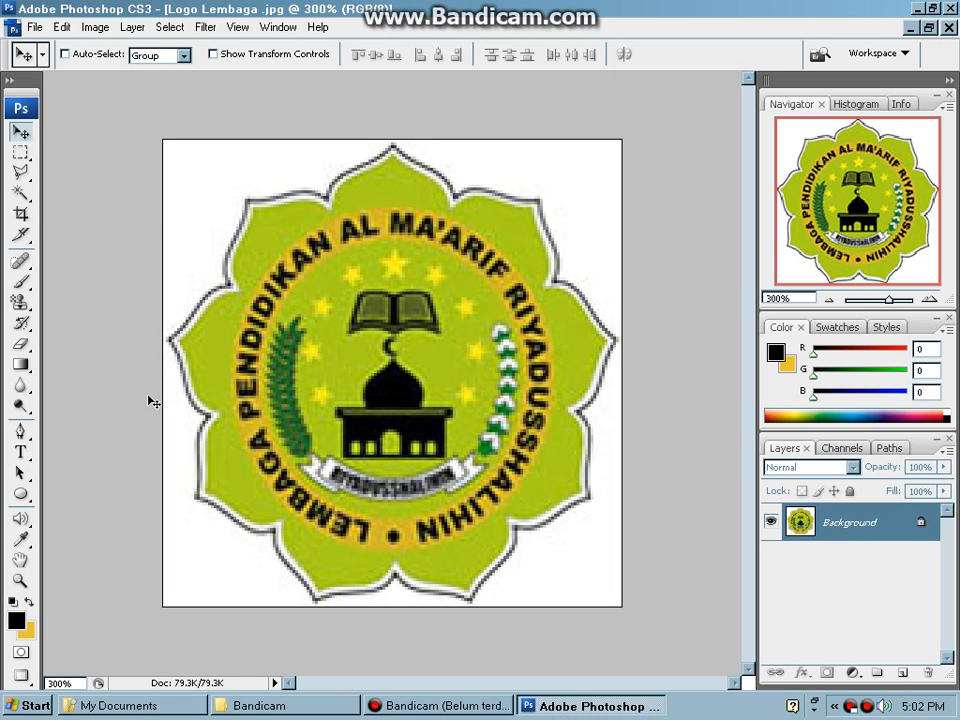
pyautogui.click(20, 172)
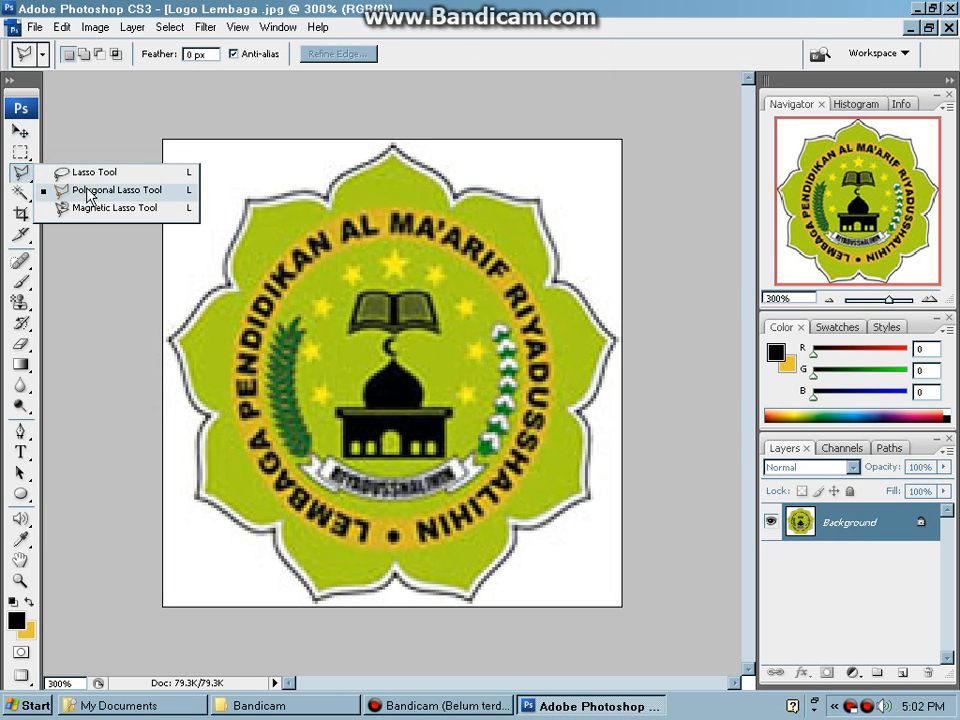
pyautogui.click(60, 189)
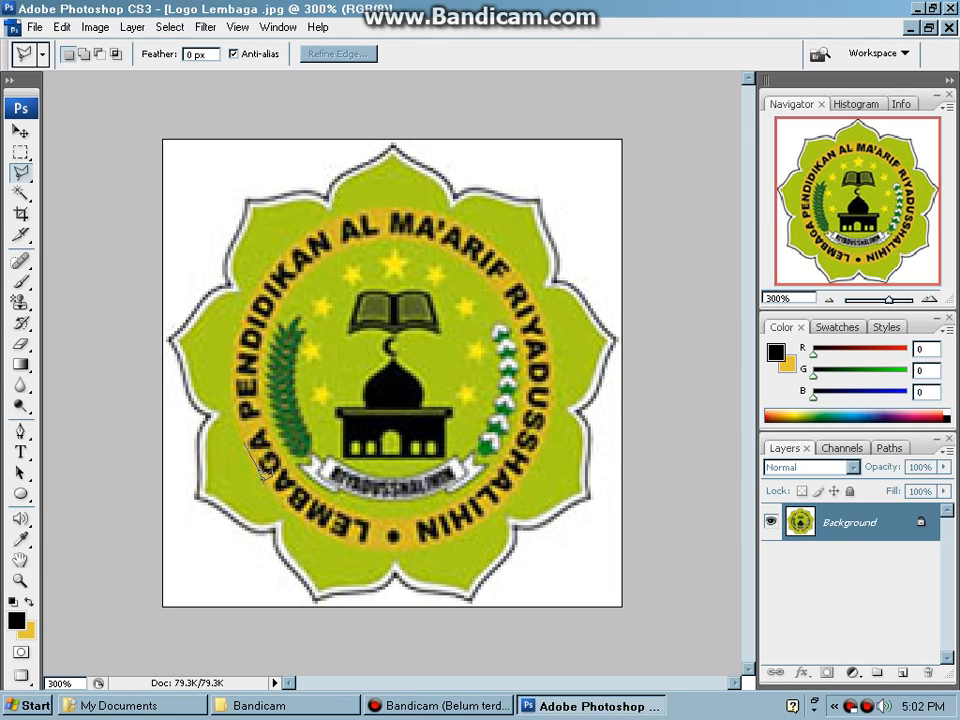
pyautogui.click(270, 487)
pyautogui.click(291, 510)
pyautogui.click(322, 532)
pyautogui.click(368, 546)
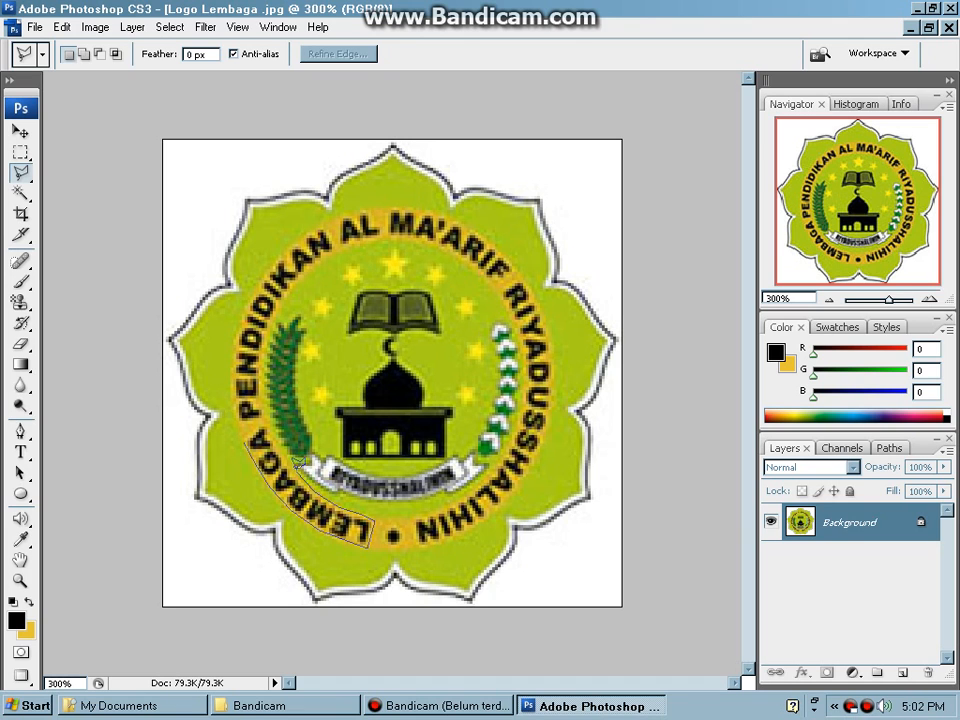
pyautogui.click(266, 421)
pyautogui.click(246, 424)
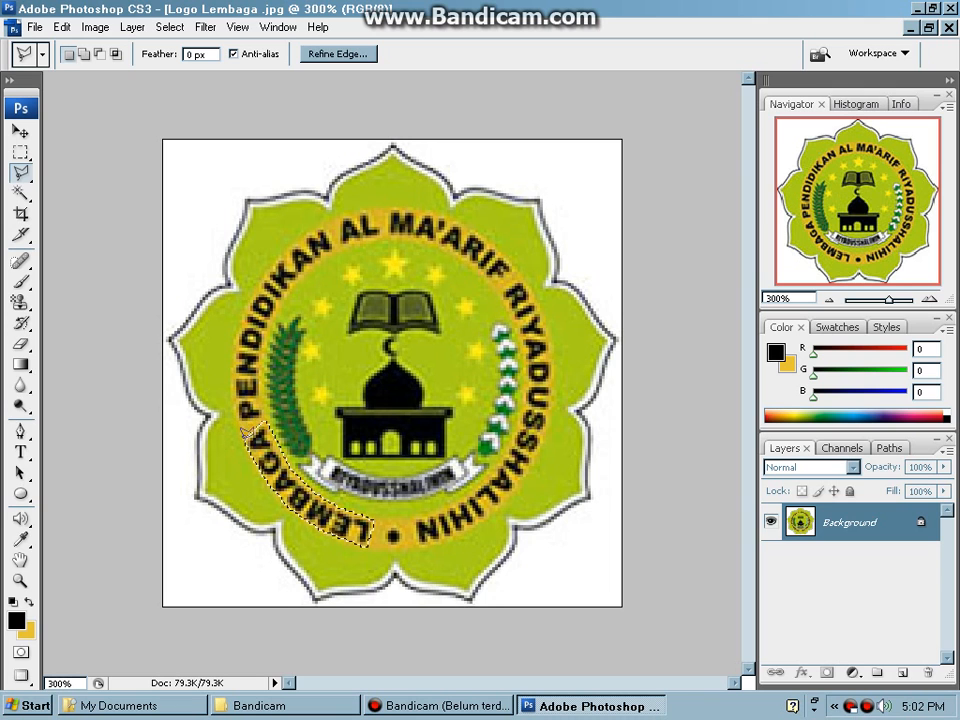
pyautogui.press('Delete')
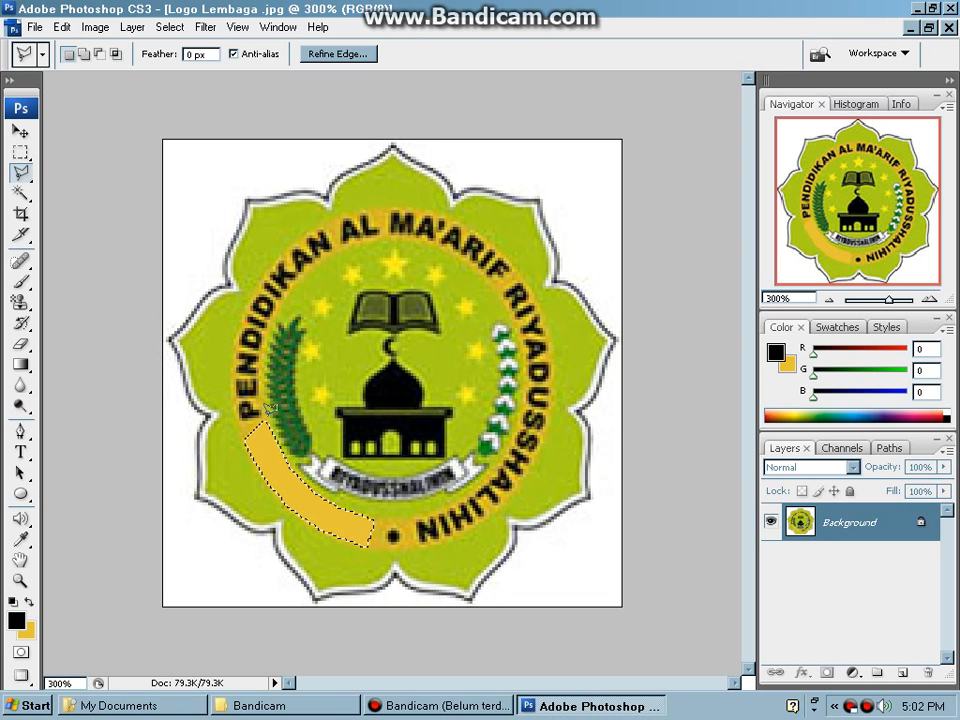
pyautogui.hotkey('ctrl', 'd')
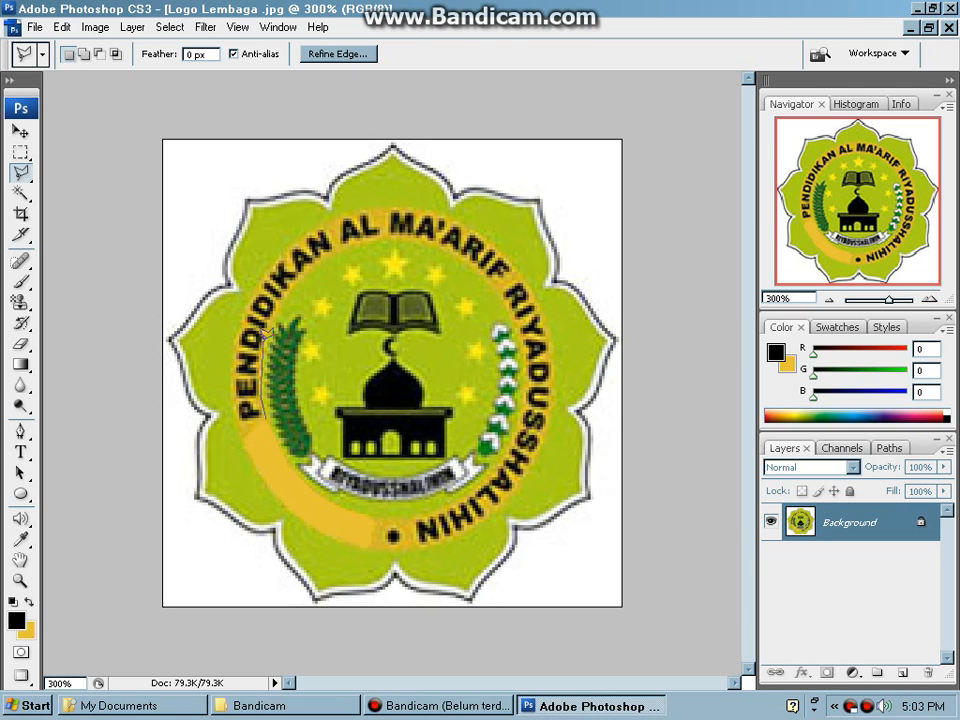
# Outline the word PENDIDIKAN on the ring with the Polygonal Lasso, clear it to the background color, and deselect.
pyautogui.click(264, 344)
pyautogui.click(279, 304)
pyautogui.click(307, 270)
pyautogui.click(335, 251)
pyautogui.click(272, 263)
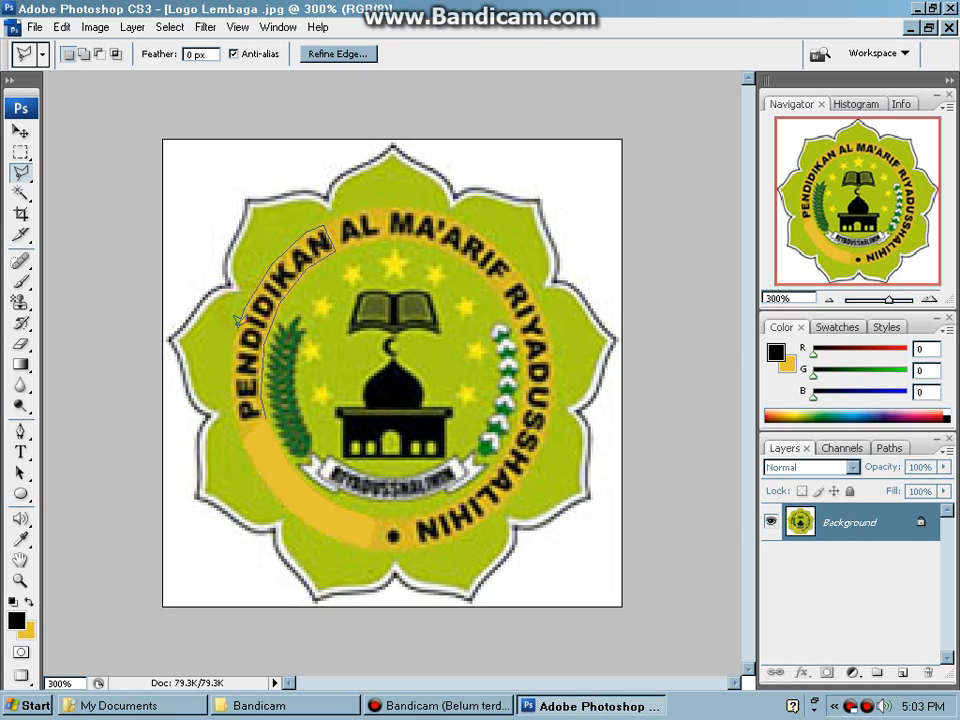
pyautogui.click(237, 334)
pyautogui.click(238, 423)
pyautogui.click(267, 418)
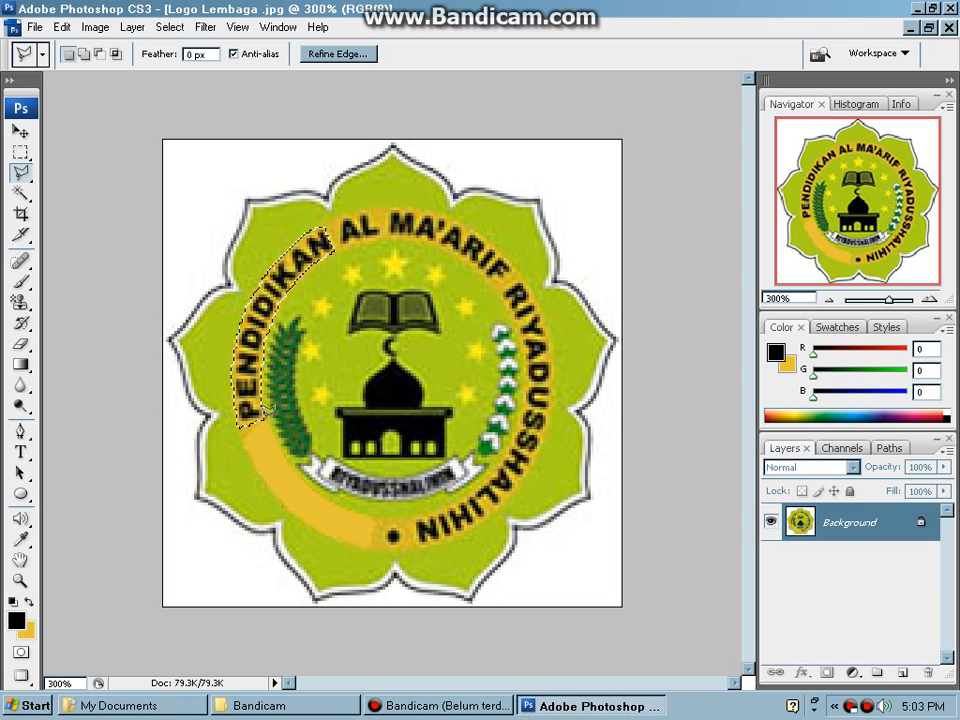
pyautogui.press('Delete')
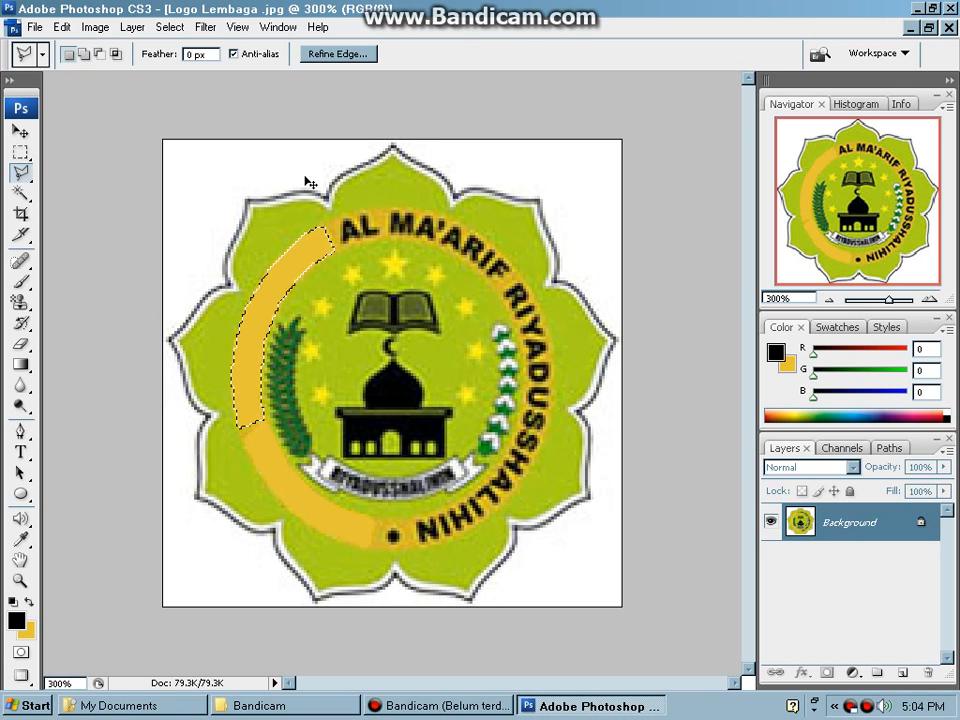
pyautogui.hotkey('ctrl', 'd')
# Outline the ring text AL MA'ARIF RIYADUSSHALIHIN with the Polygonal Lasso, clear it to the background color, and deselect.
pyautogui.click(323, 223)
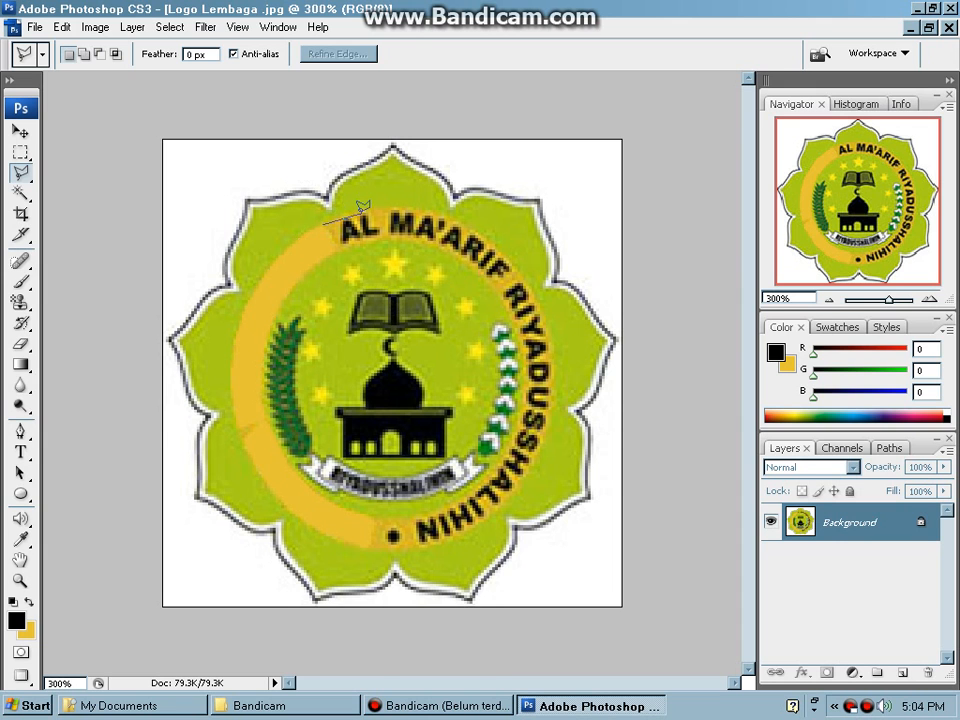
pyautogui.hotkey('ctrl', '+')
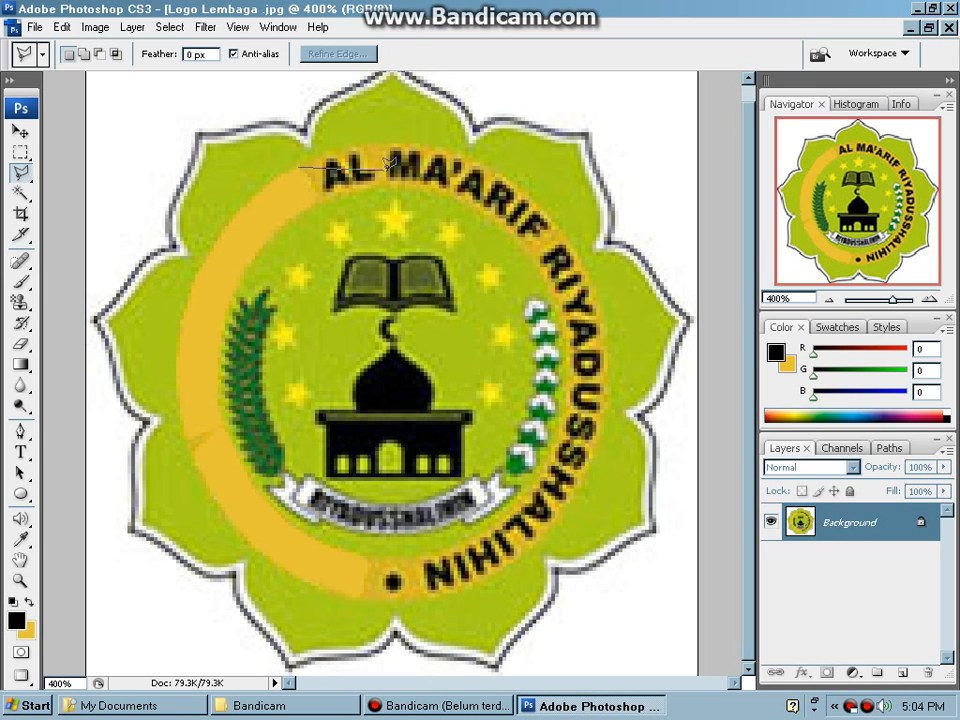
pyautogui.click(346, 148)
pyautogui.click(391, 143)
pyautogui.click(426, 145)
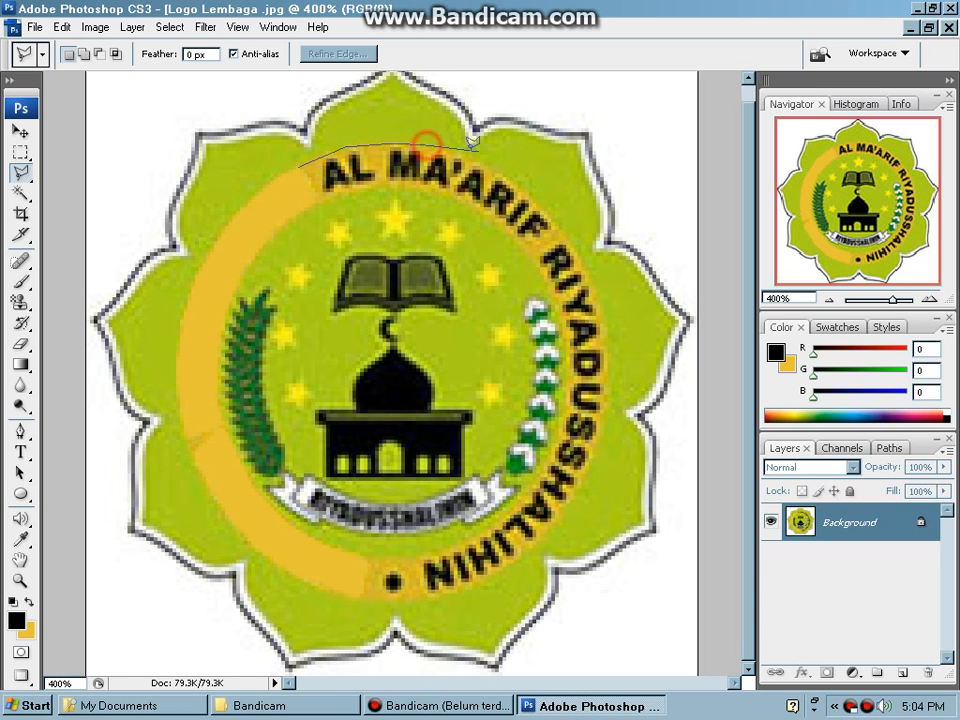
pyautogui.click(489, 157)
pyautogui.click(560, 231)
pyautogui.click(583, 266)
pyautogui.click(594, 299)
pyautogui.click(603, 411)
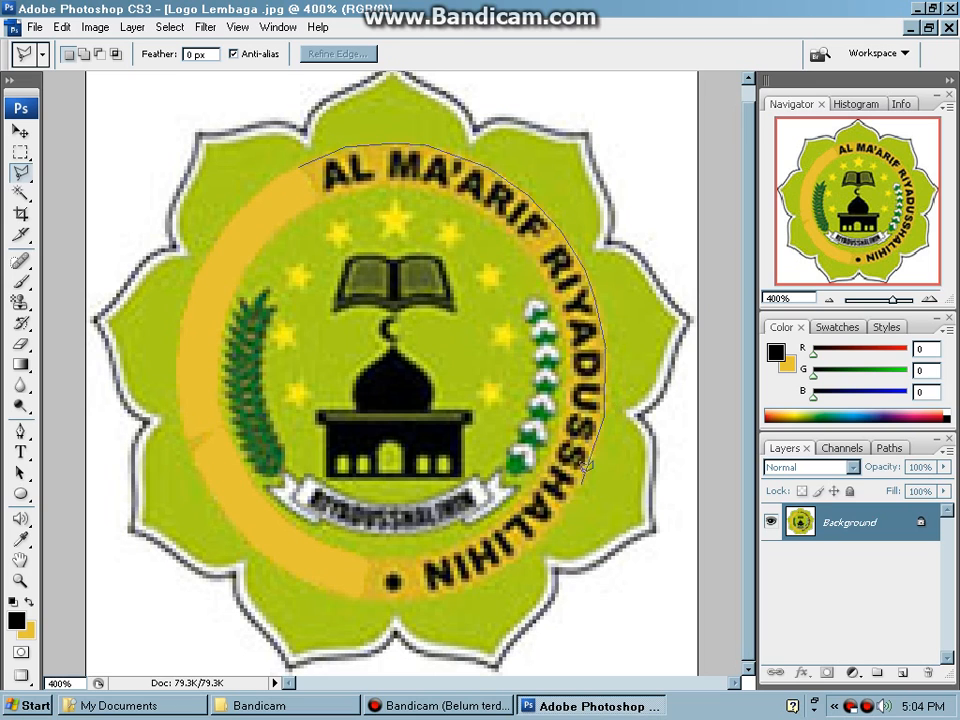
pyautogui.click(564, 509)
pyautogui.click(541, 533)
pyautogui.click(503, 568)
pyautogui.click(454, 589)
pyautogui.click(414, 595)
pyautogui.click(415, 556)
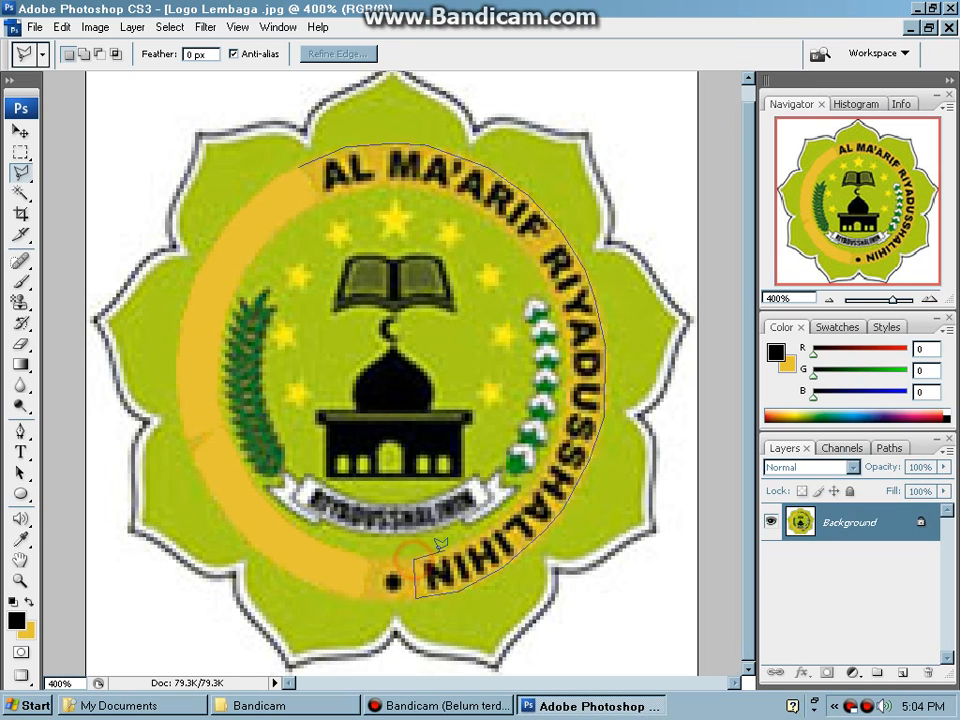
pyautogui.click(490, 518)
pyautogui.click(537, 477)
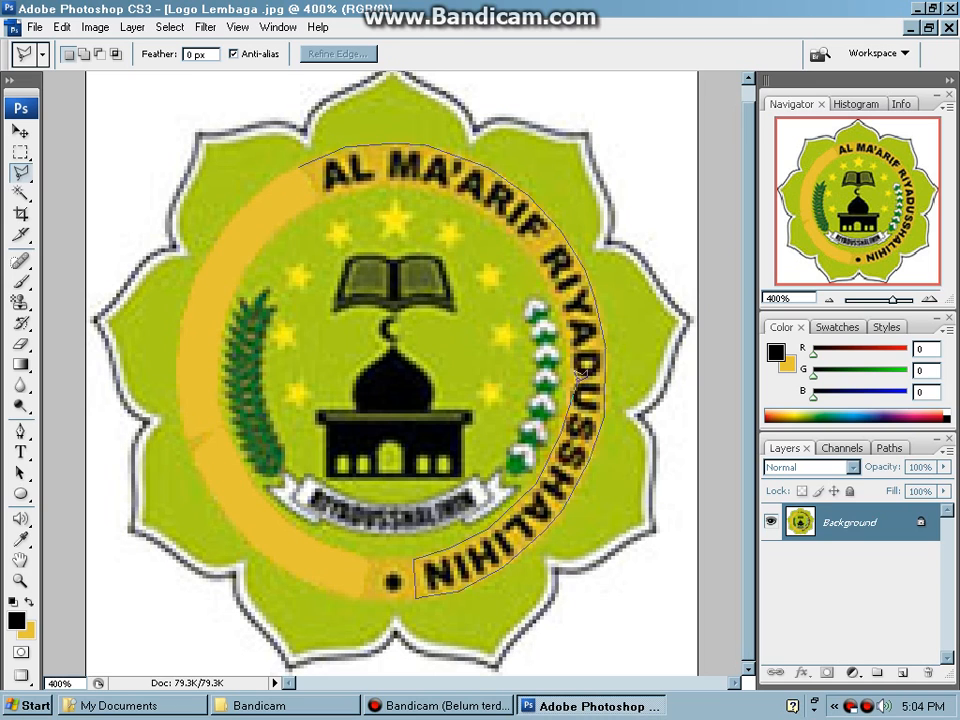
pyautogui.click(574, 357)
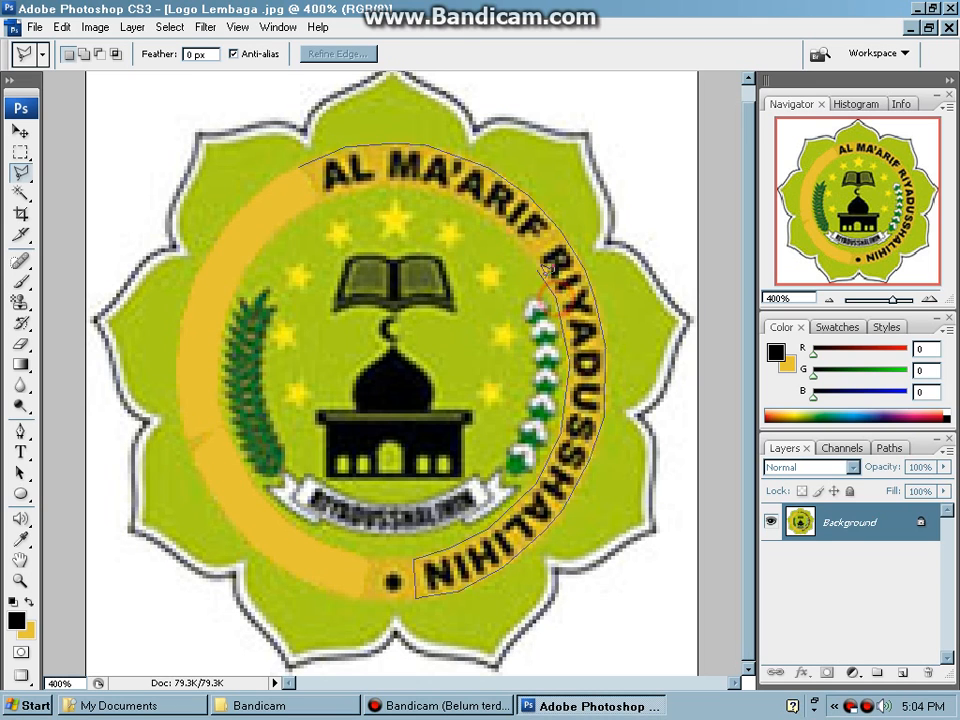
pyautogui.click(532, 258)
pyautogui.click(496, 222)
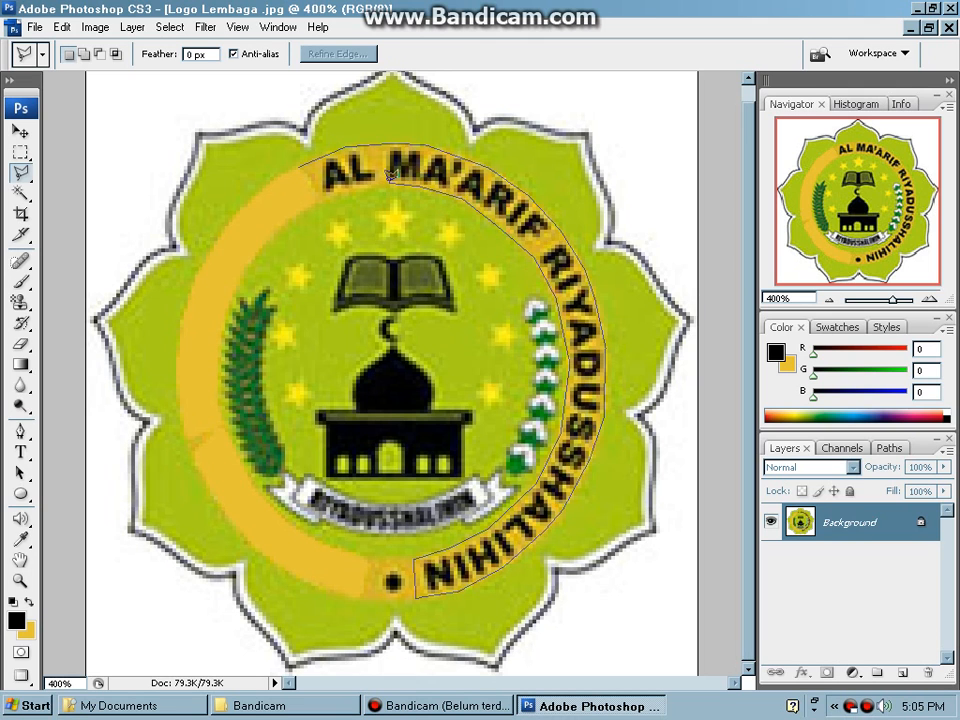
pyautogui.click(305, 172)
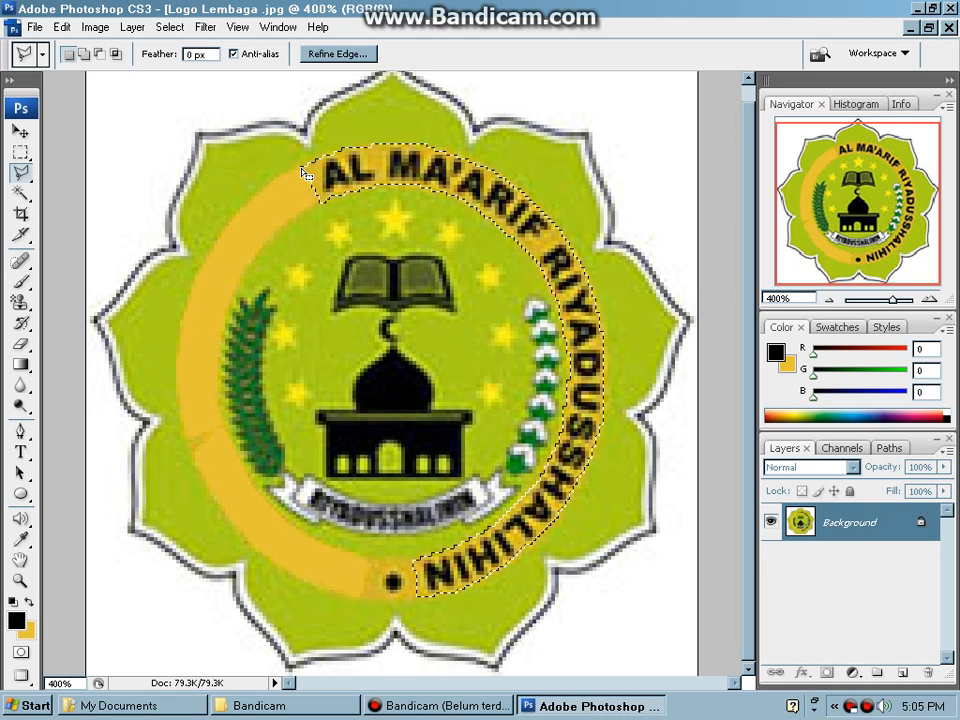
pyautogui.press('Delete')
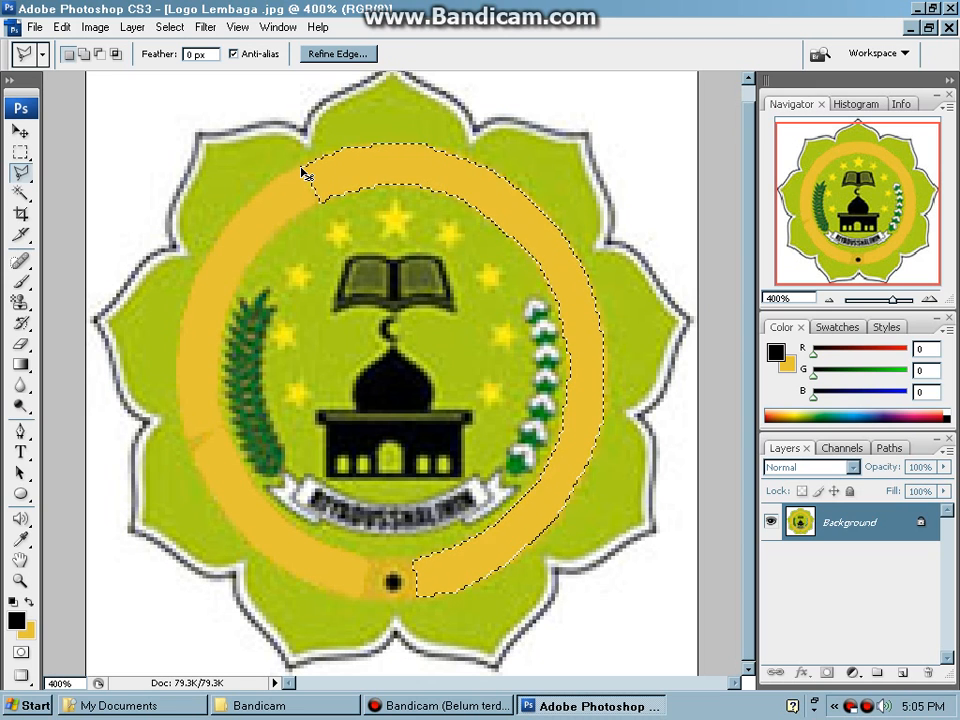
pyautogui.hotkey('ctrl', 'd')
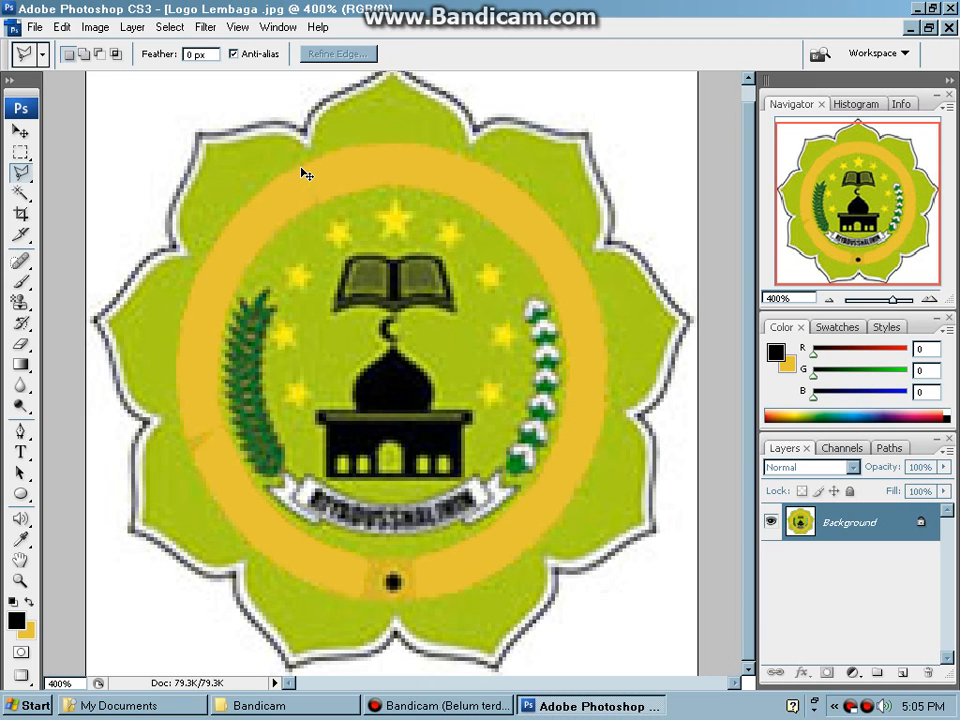
# Draw a black ellipse shape over the right half of the emblem inside the ring.
pyautogui.click(19, 131)
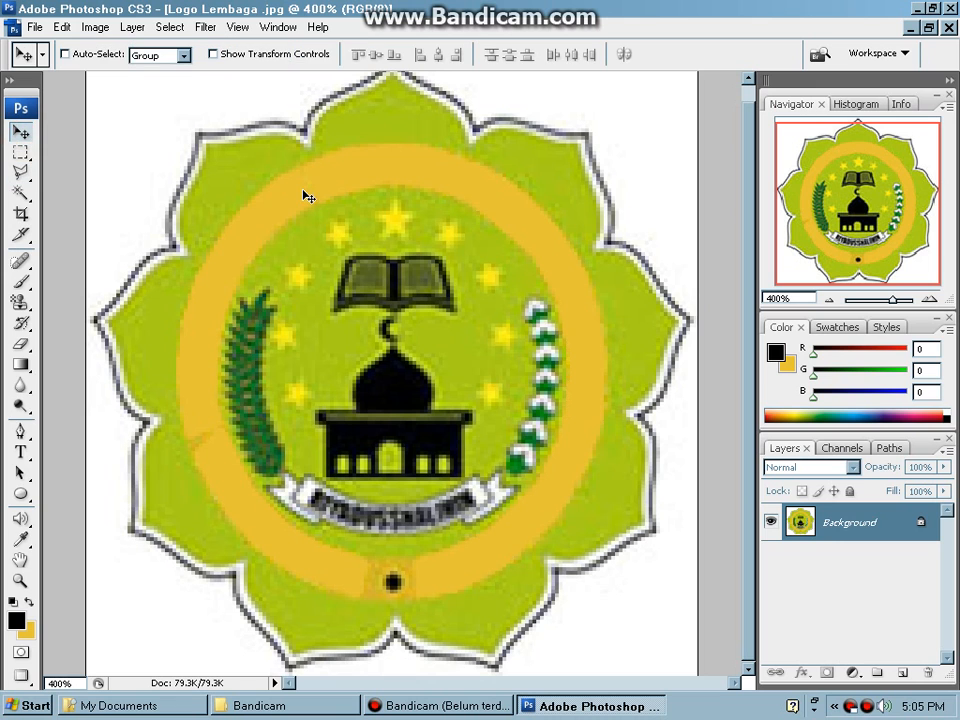
pyautogui.hotkey('ctrl', '-')
pyautogui.hotkey('ctrl', '-')
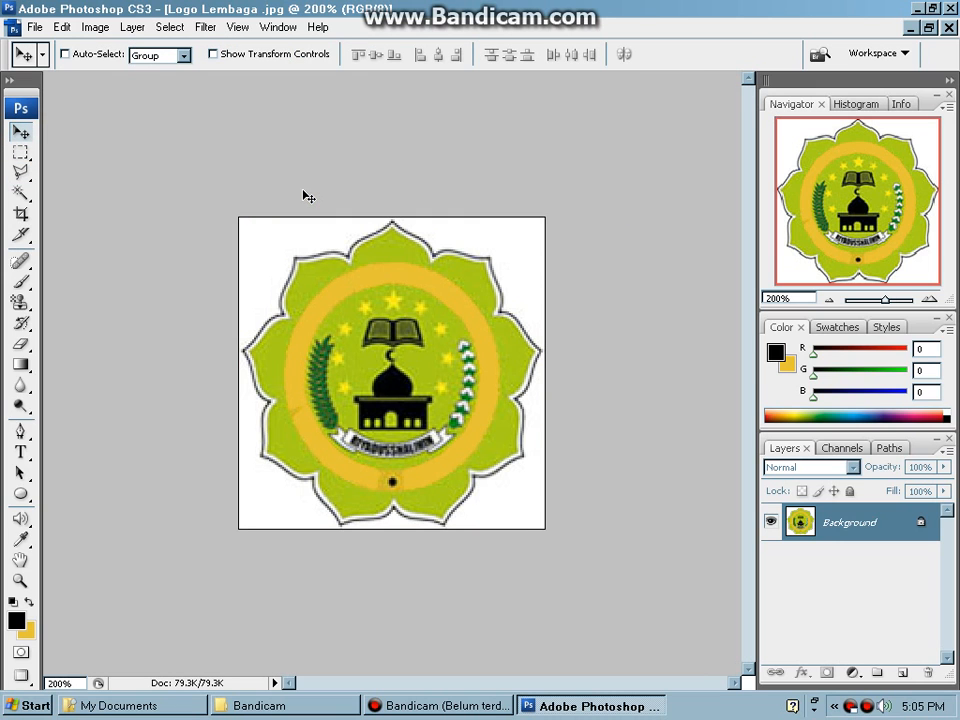
pyautogui.hotkey('ctrl', '+')
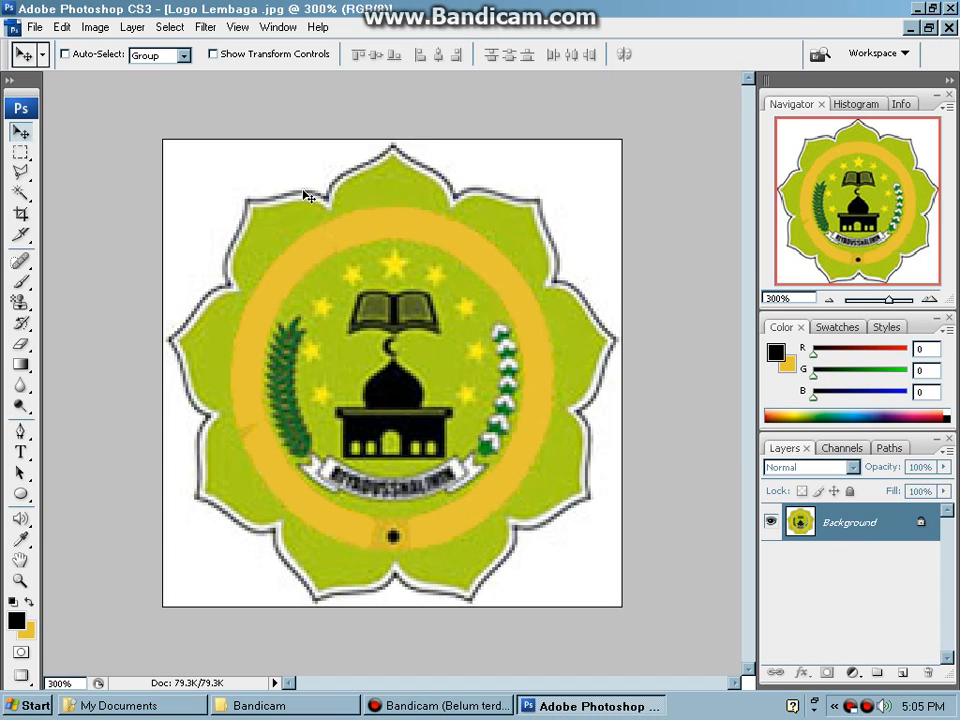
pyautogui.click(24, 490)
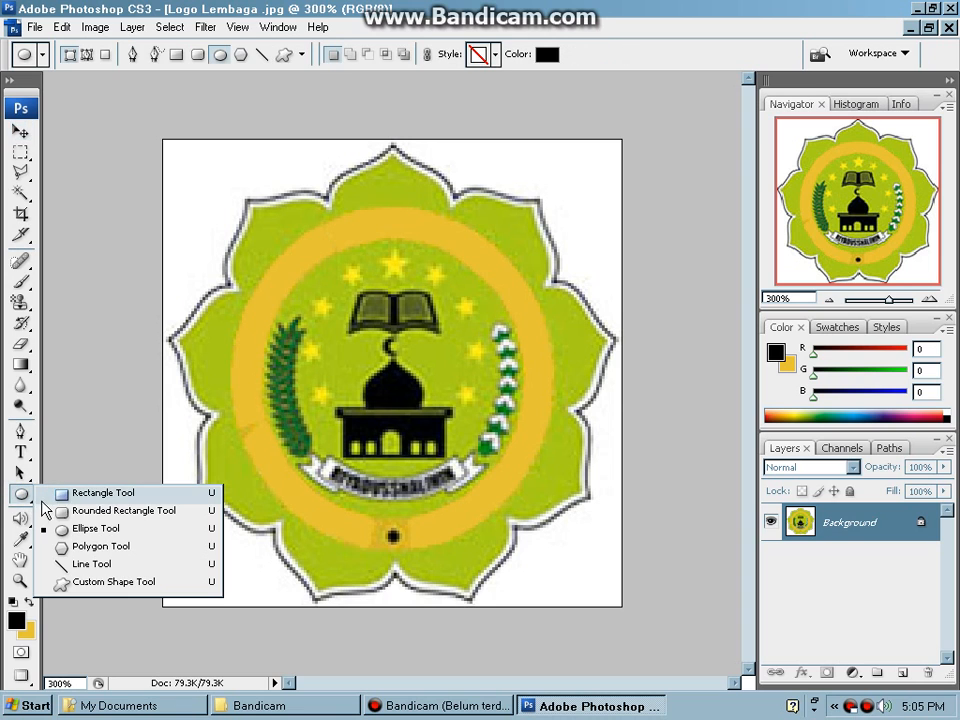
pyautogui.click(101, 532)
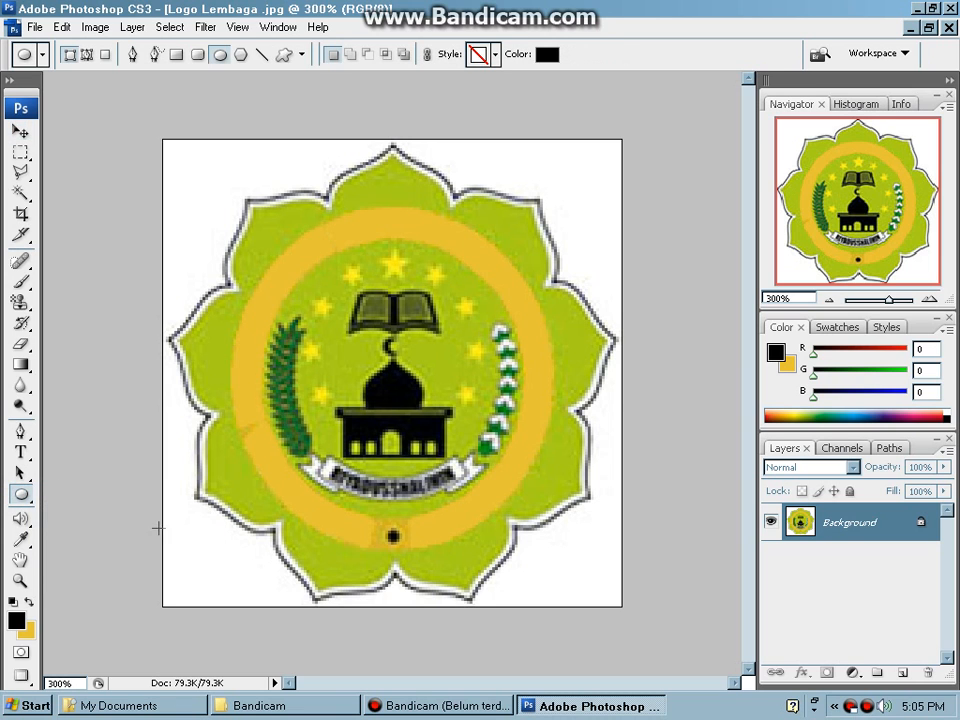
pyautogui.moveTo(355, 244); pyautogui.dragTo(521, 496)
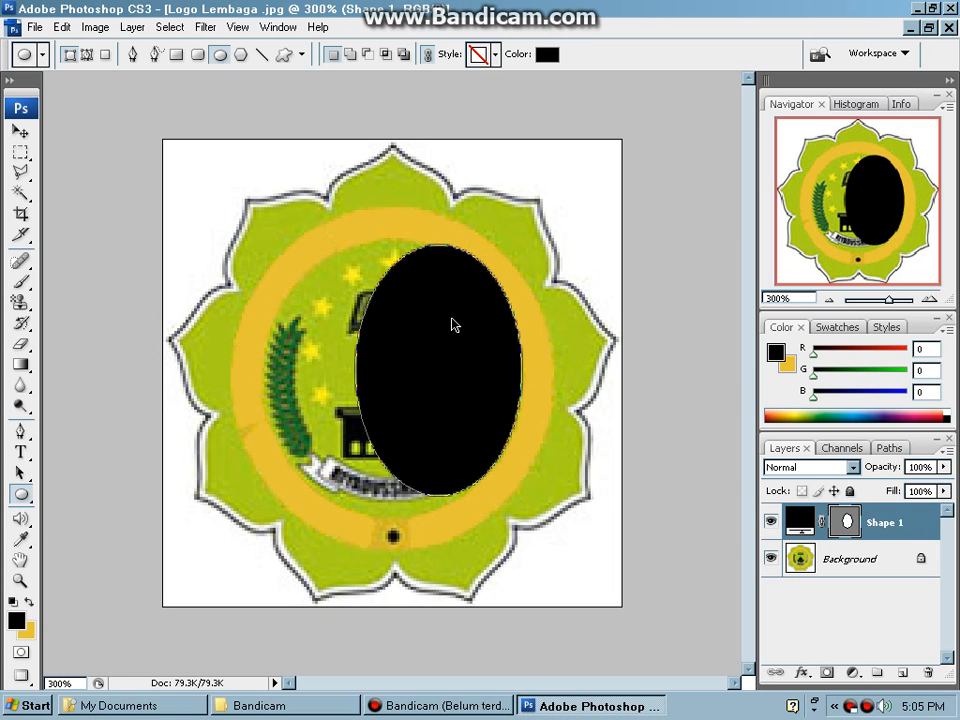
# Transform the black ellipse to about 154.5% width and 110.1% height so it fits the golden ring's inner edge, and commit.
pyautogui.hotkey('ctrl', 't')
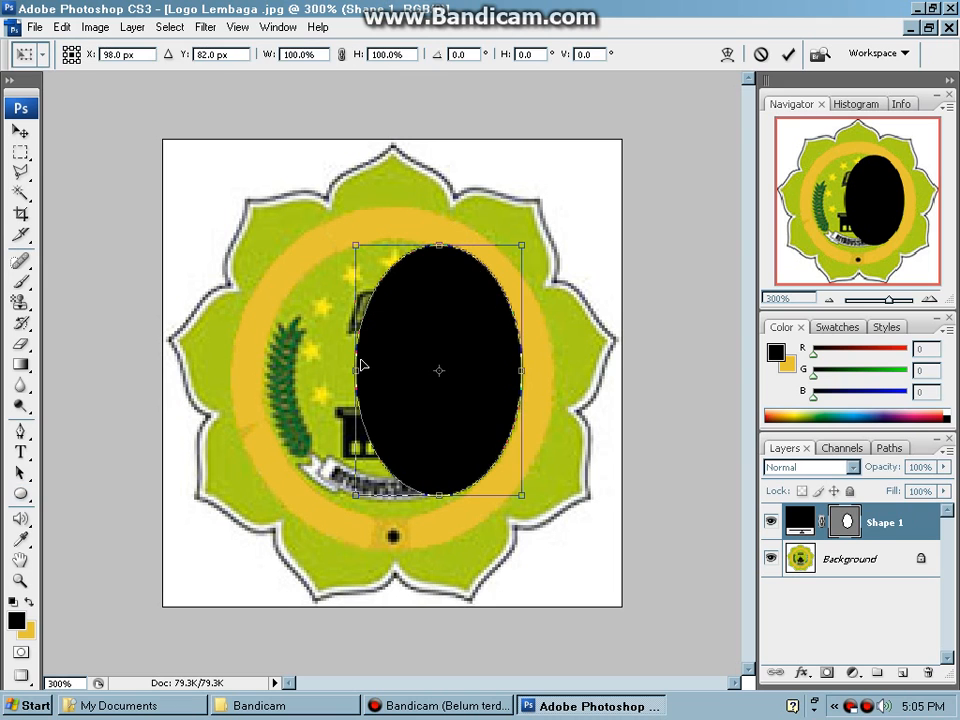
pyautogui.moveTo(357, 366); pyautogui.dragTo(267, 369)
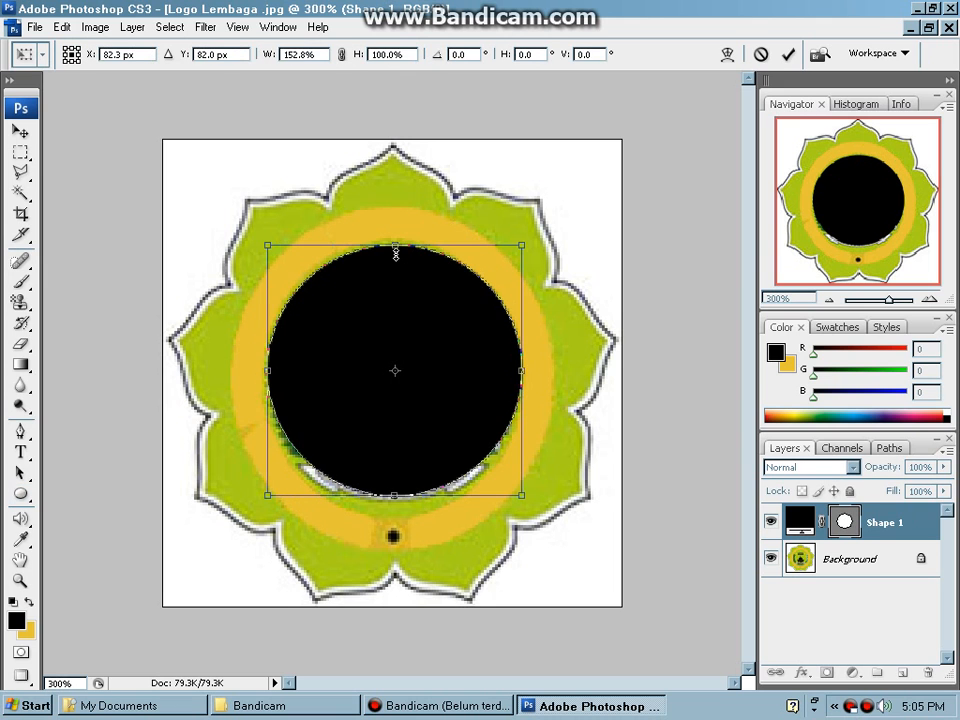
pyautogui.moveTo(396, 247); pyautogui.dragTo(396, 241)
pyautogui.moveTo(394, 500); pyautogui.dragTo(395, 519)
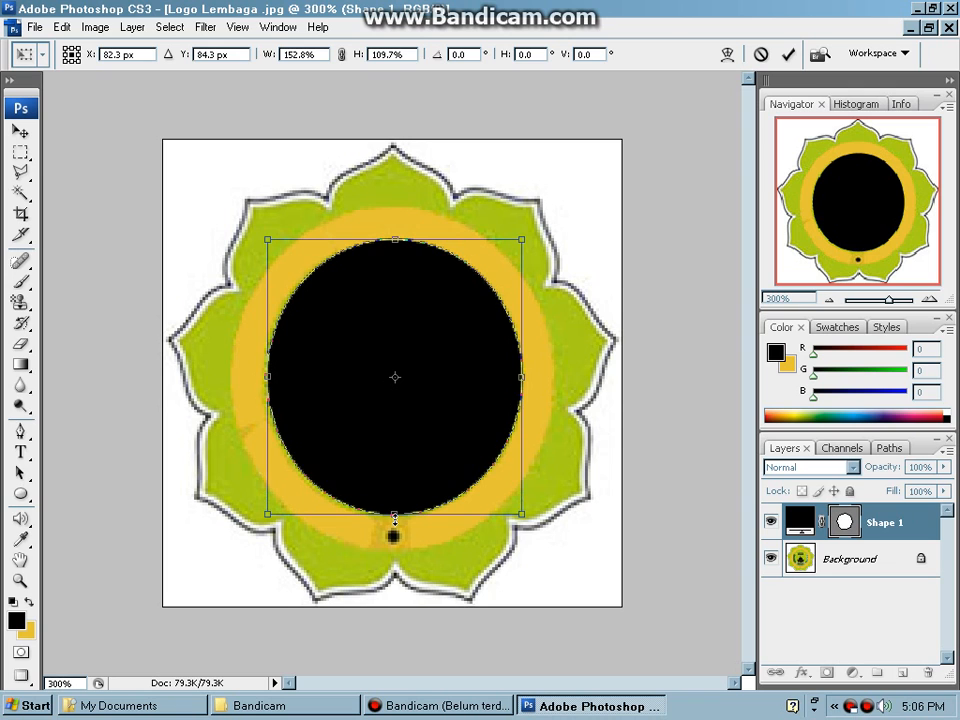
pyautogui.press('Left')
pyautogui.press('Down')
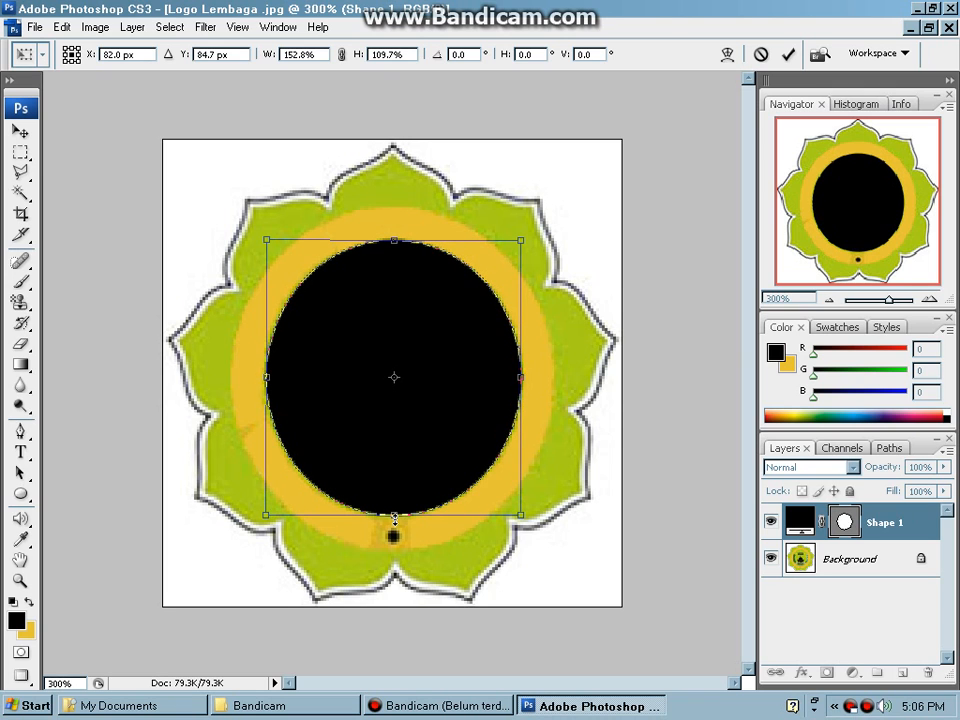
pyautogui.moveTo(266, 381); pyautogui.dragTo(261, 381)
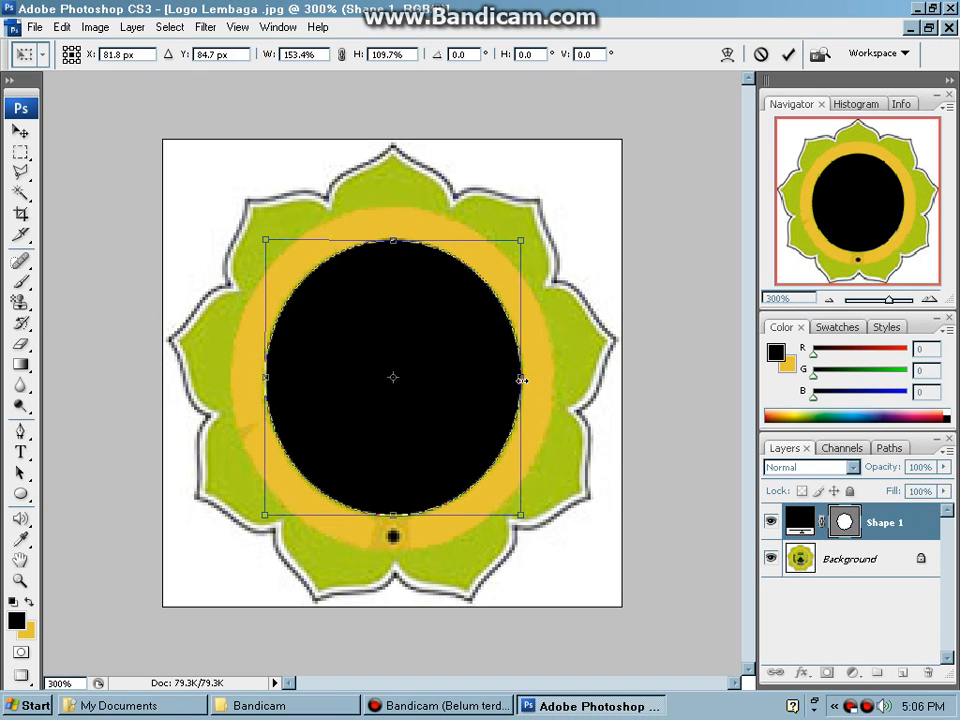
pyautogui.moveTo(522, 381); pyautogui.dragTo(522, 379)
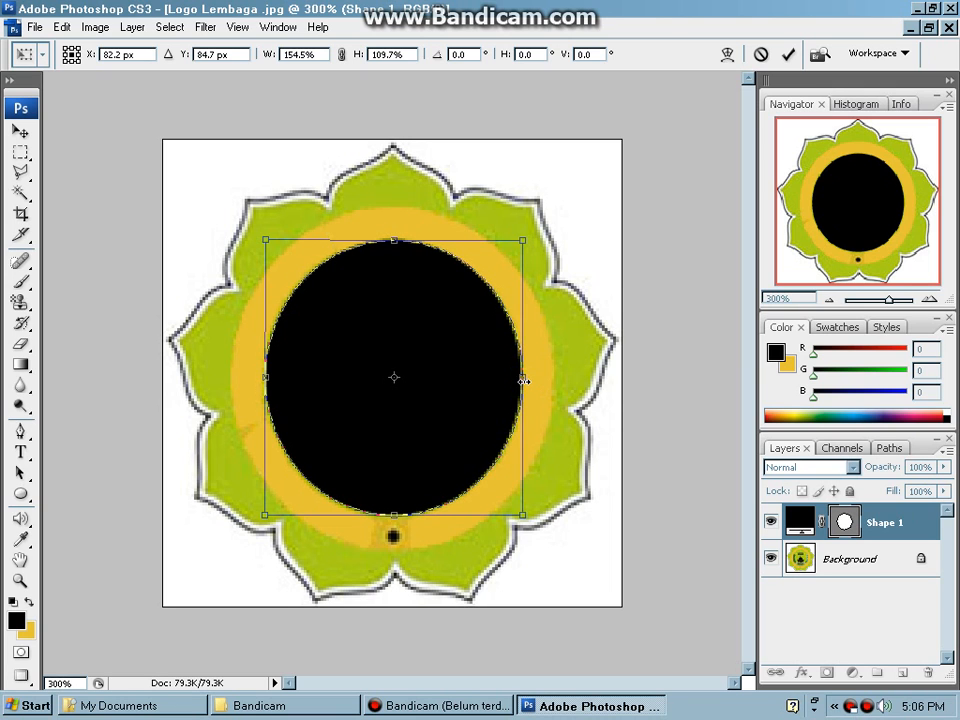
pyautogui.moveTo(394, 518)
pyautogui.mouseDown()
pyautogui.moveTo(392, 529)
pyautogui.moveTo(398, 516)
pyautogui.mouseUp()
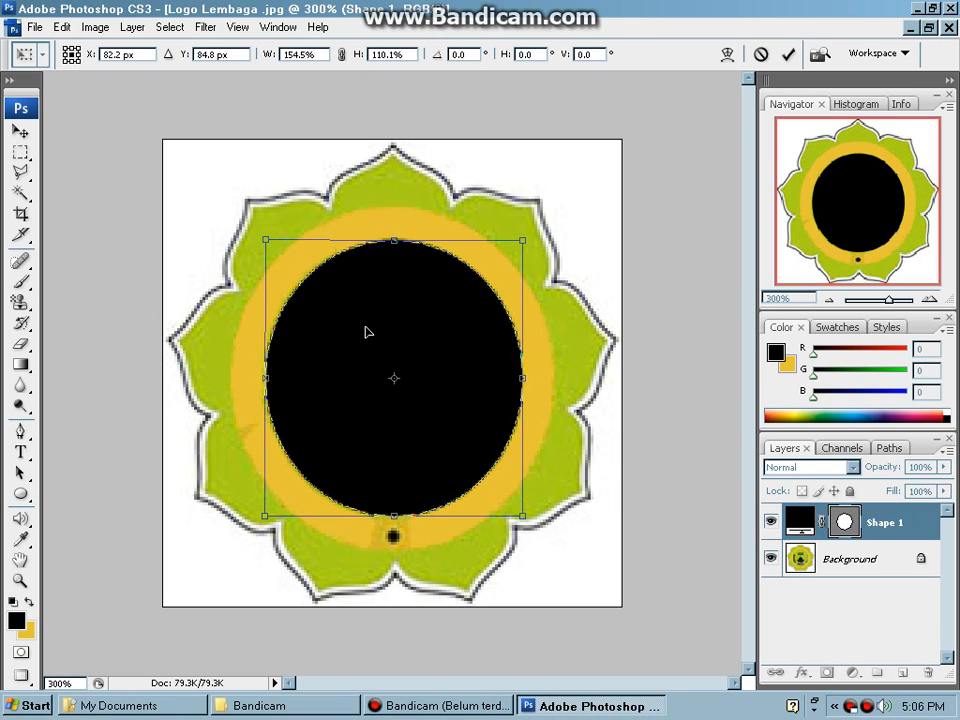
pyautogui.moveTo(268, 375); pyautogui.dragTo(268, 377)
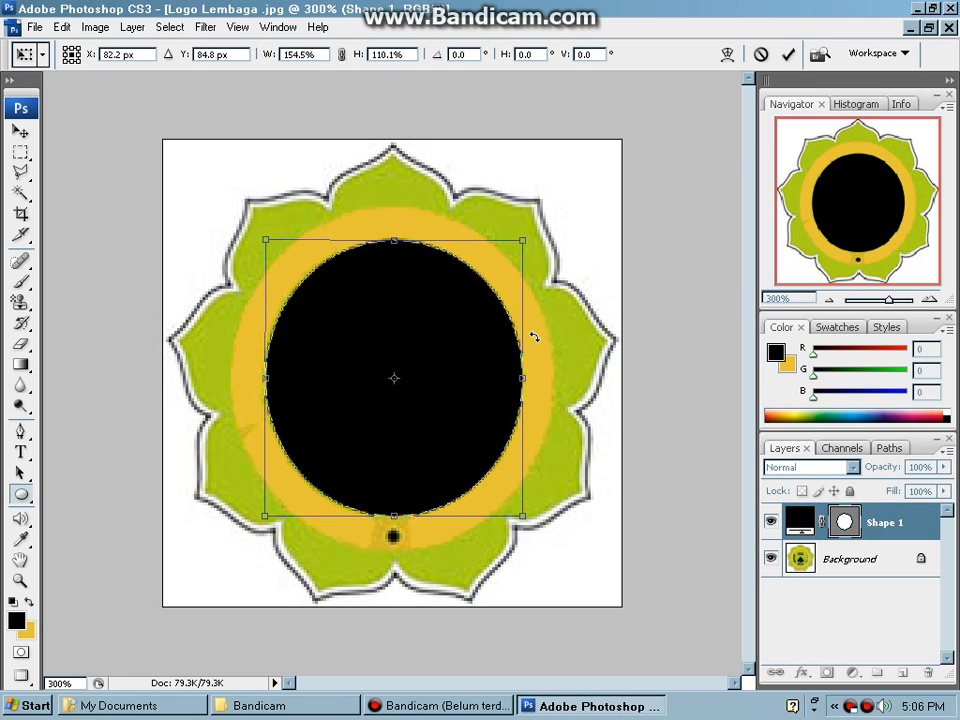
pyautogui.press('Return')
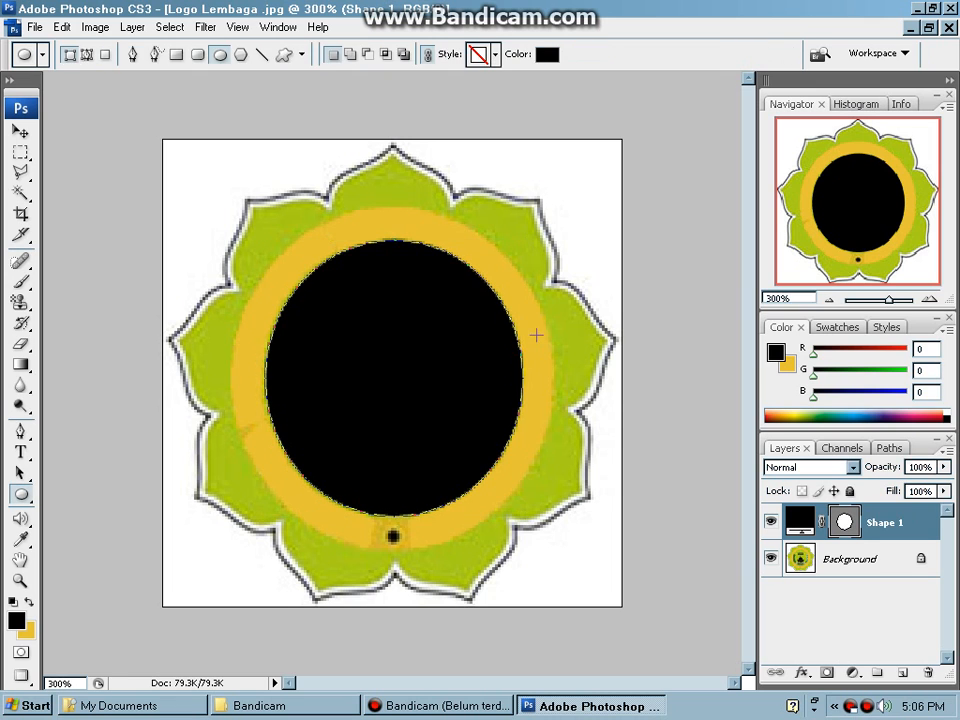
# Add horizontal text reading YAYASAN PENDIDIKAN AL-MA'ARIF RIYADUSSHALIHIN along the ellipse's path, starting at its lower-left edge.
pyautogui.click(21, 131)
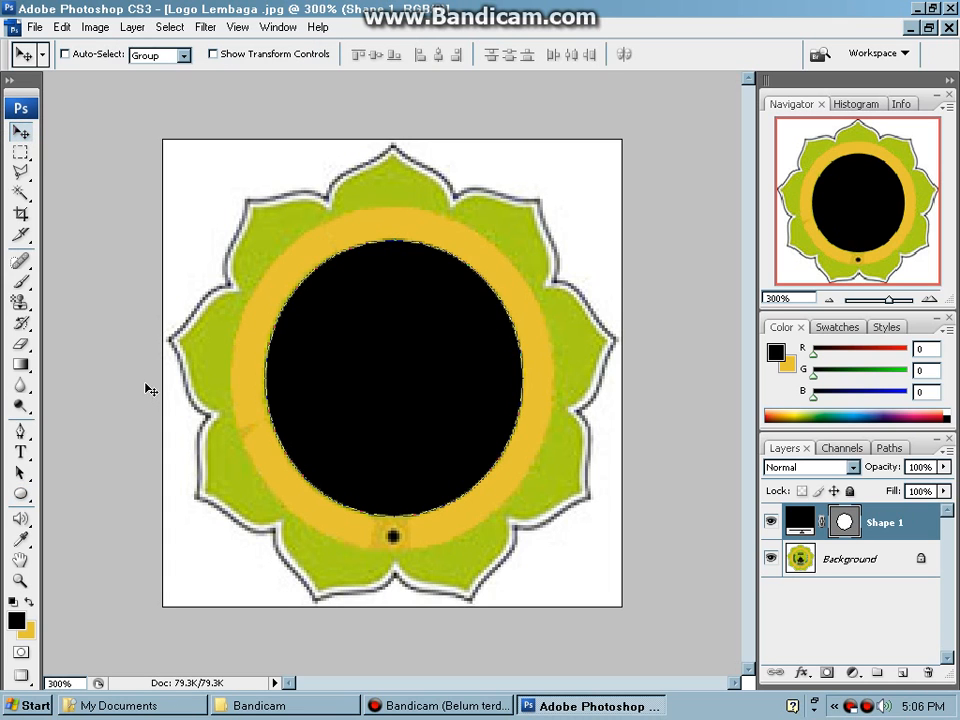
pyautogui.click(26, 452)
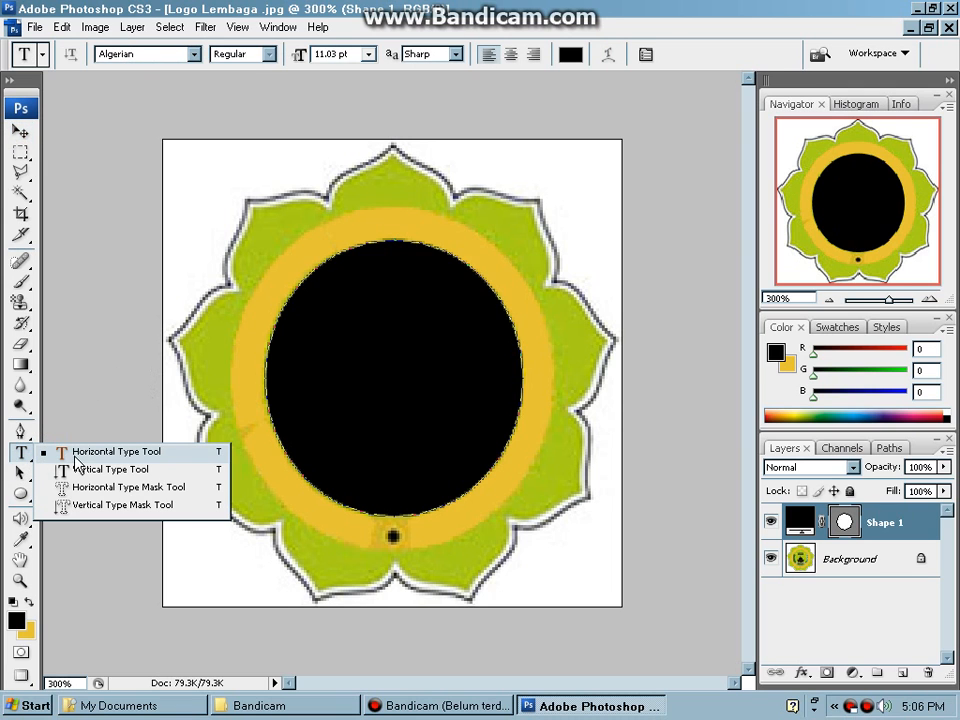
pyautogui.click(91, 453)
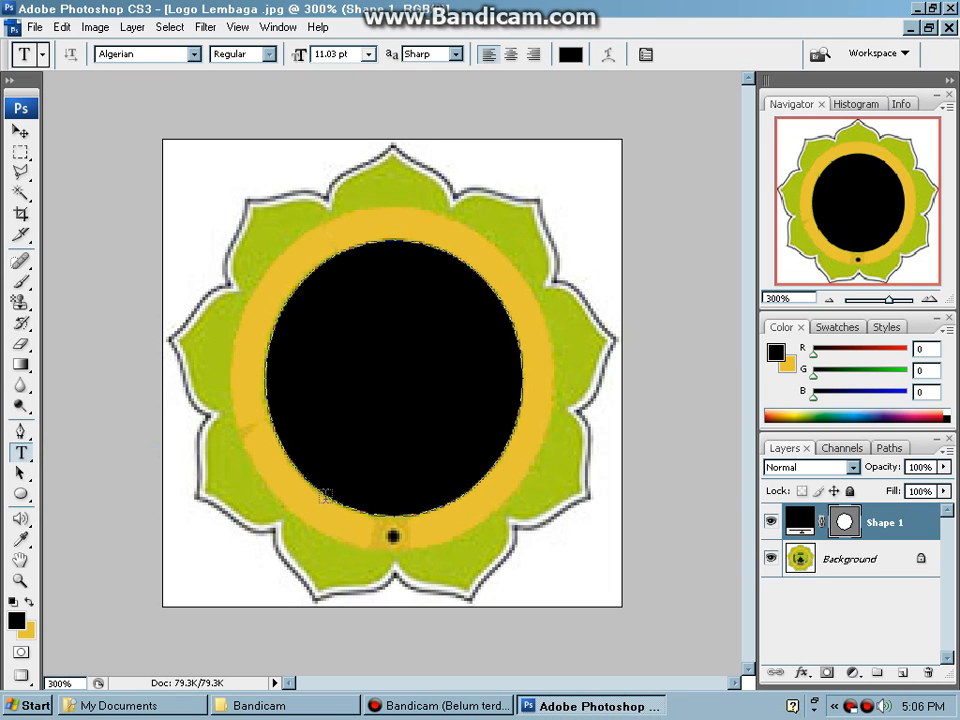
pyautogui.click(325, 495)
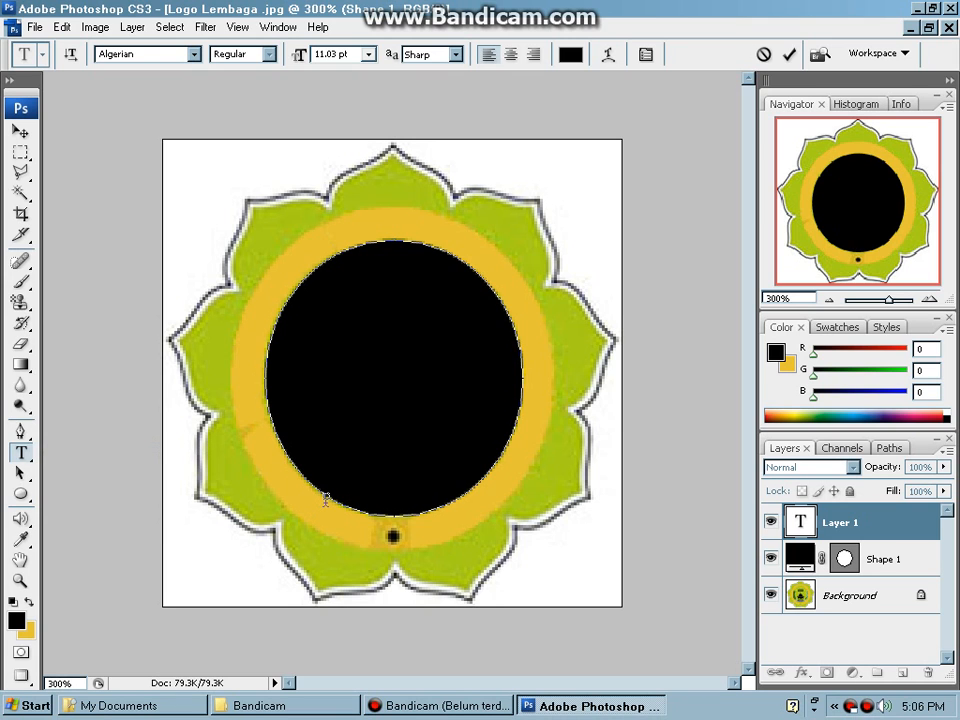
pyautogui.write('YAYASAN')
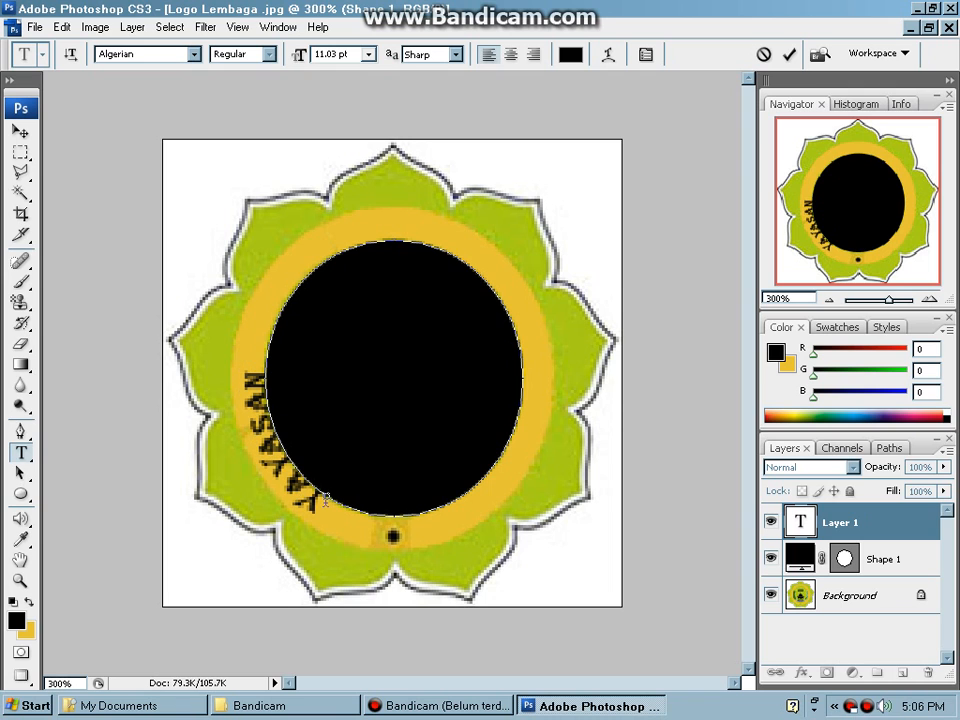
pyautogui.write(' PENDIDIKAN')
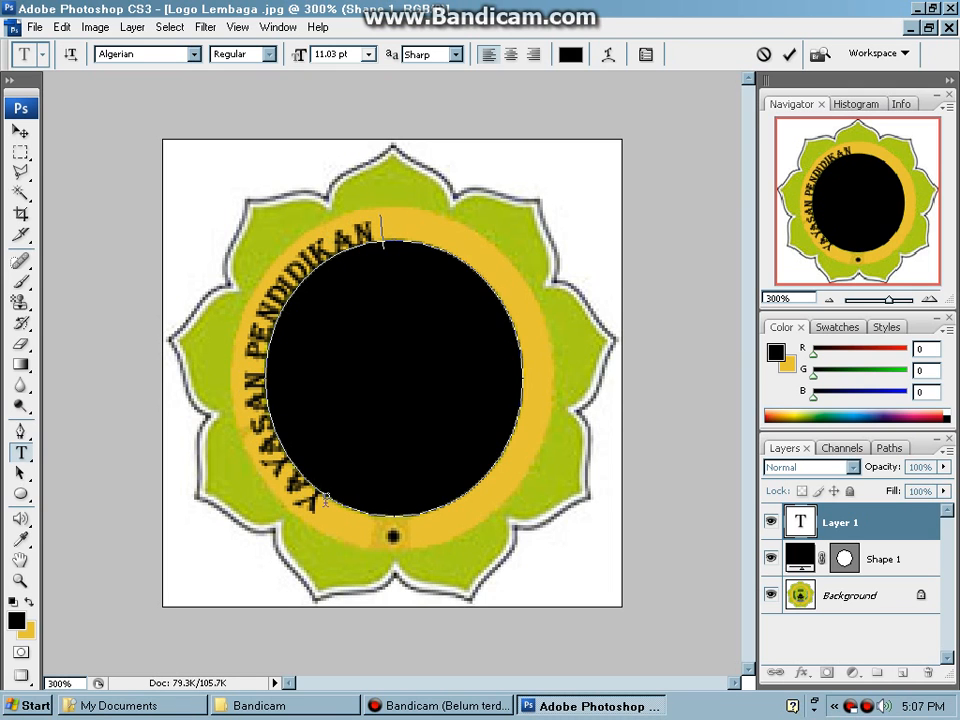
pyautogui.write(" AL-MA'A")
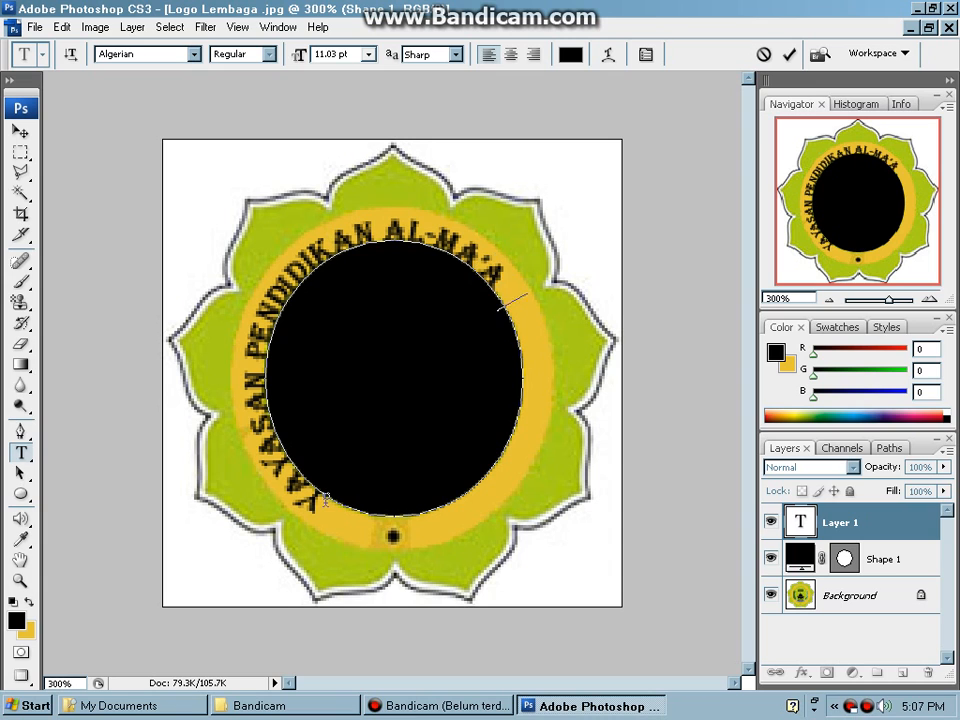
pyautogui.write('RIF')
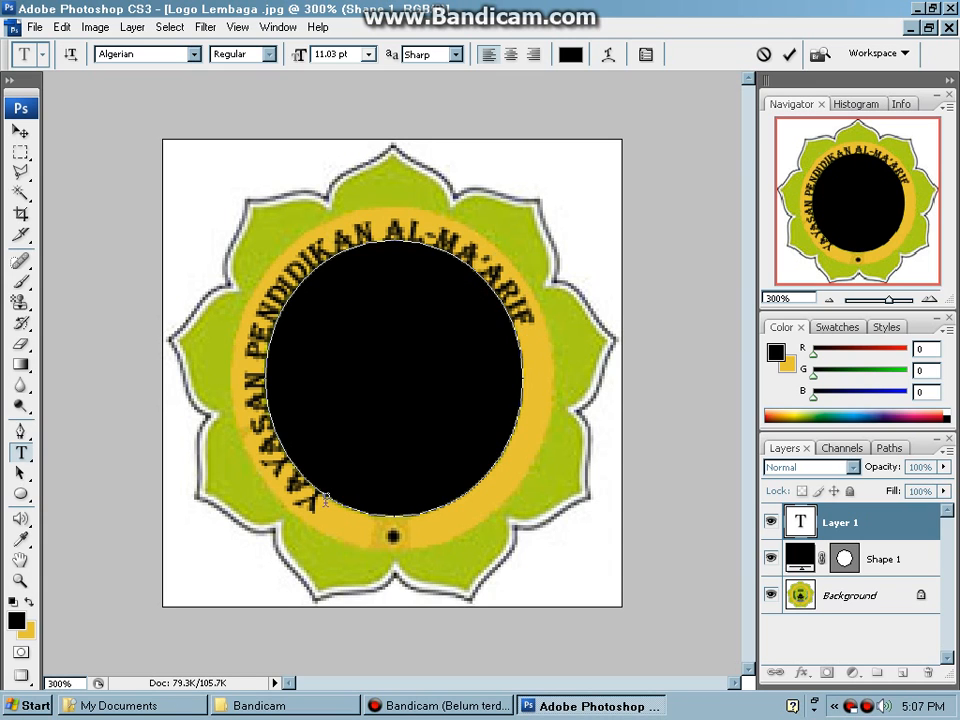
pyautogui.write(' RIYADUSS')
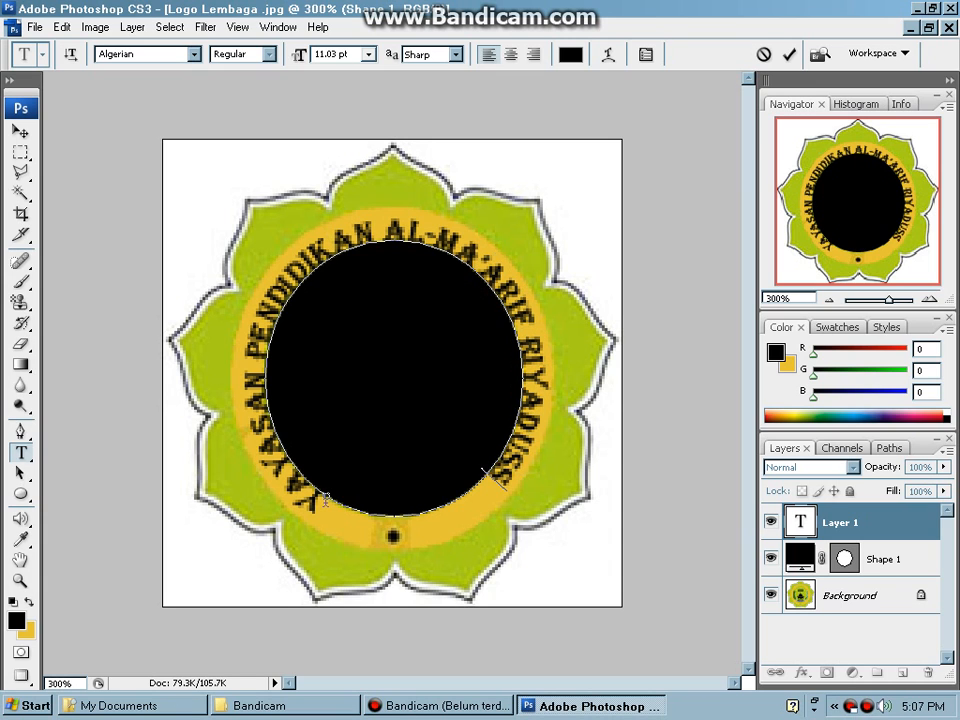
pyautogui.write('HALIHIN')
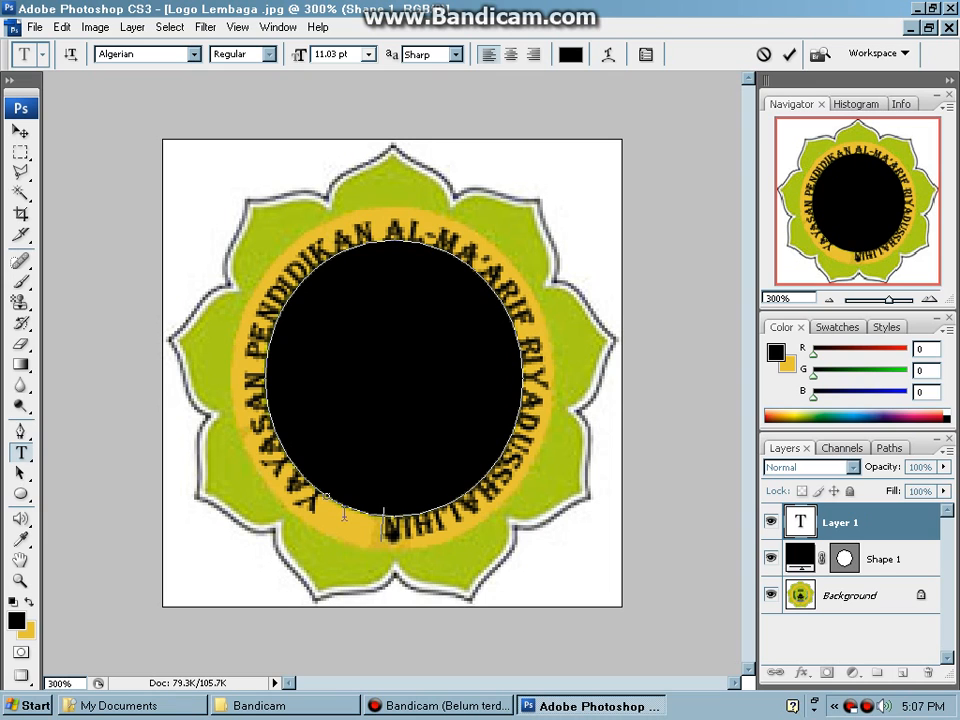
# Shift the text's start and end points along the ellipse path so the lettering is balanced around the ring's bottom dot.
pyautogui.press('ctrl')
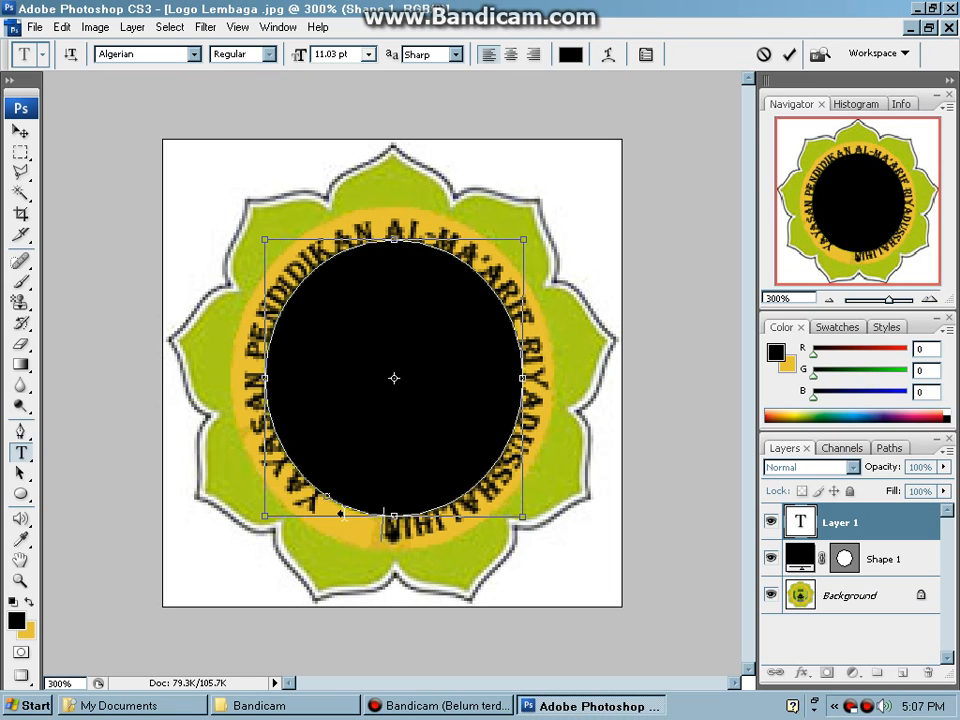
pyautogui.click(342, 514)
pyautogui.moveTo(350, 514); pyautogui.dragTo(414, 515)
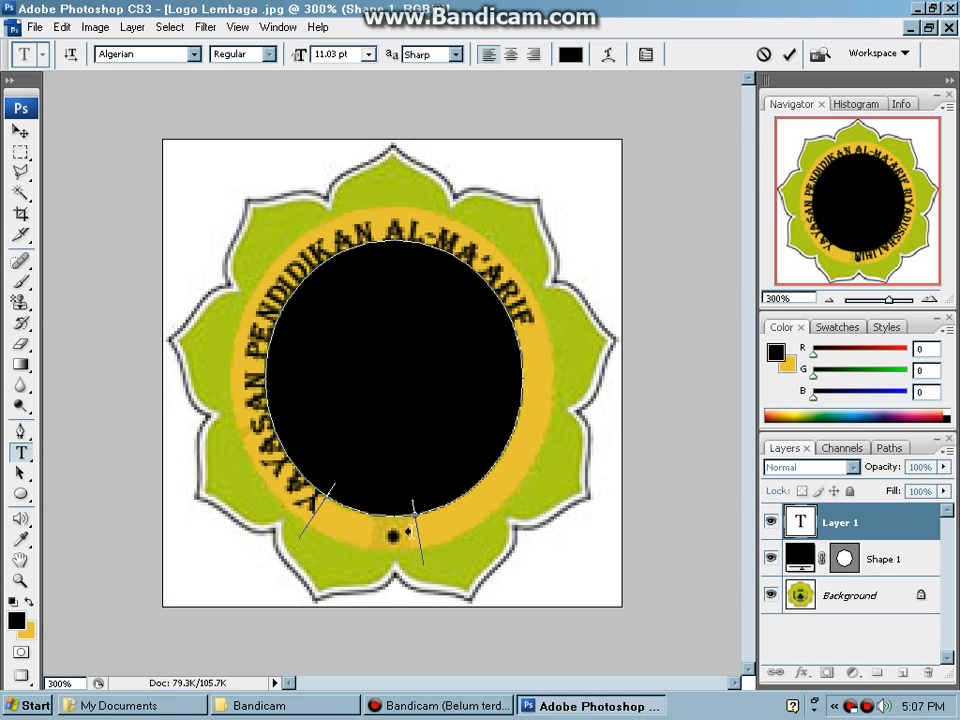
pyautogui.press('ctrl')
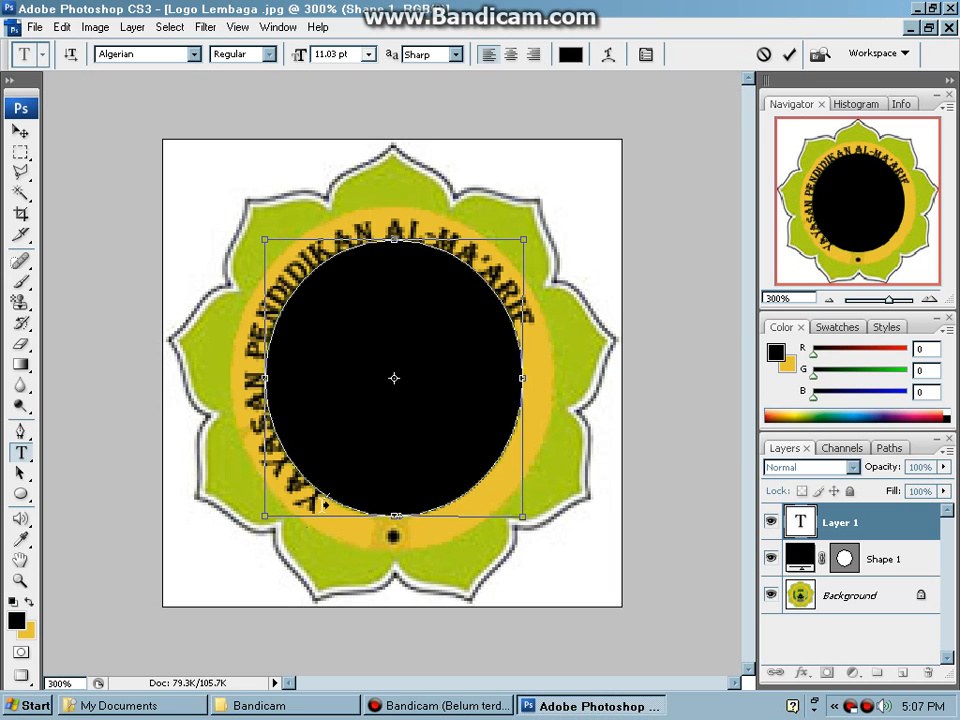
pyautogui.moveTo(322, 510)
pyautogui.mouseDown()
pyautogui.moveTo(380, 523)
pyautogui.moveTo(358, 530)
pyautogui.moveTo(266, 438)
pyautogui.moveTo(368, 508)
pyautogui.moveTo(360, 506)
pyautogui.mouseUp()
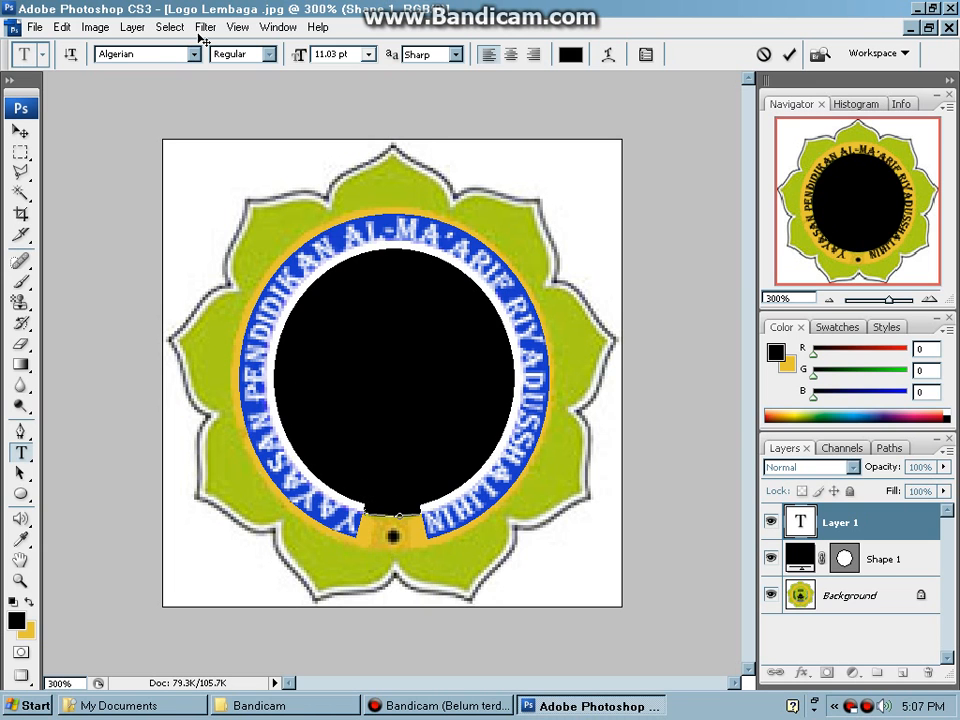
pyautogui.click(193, 53)
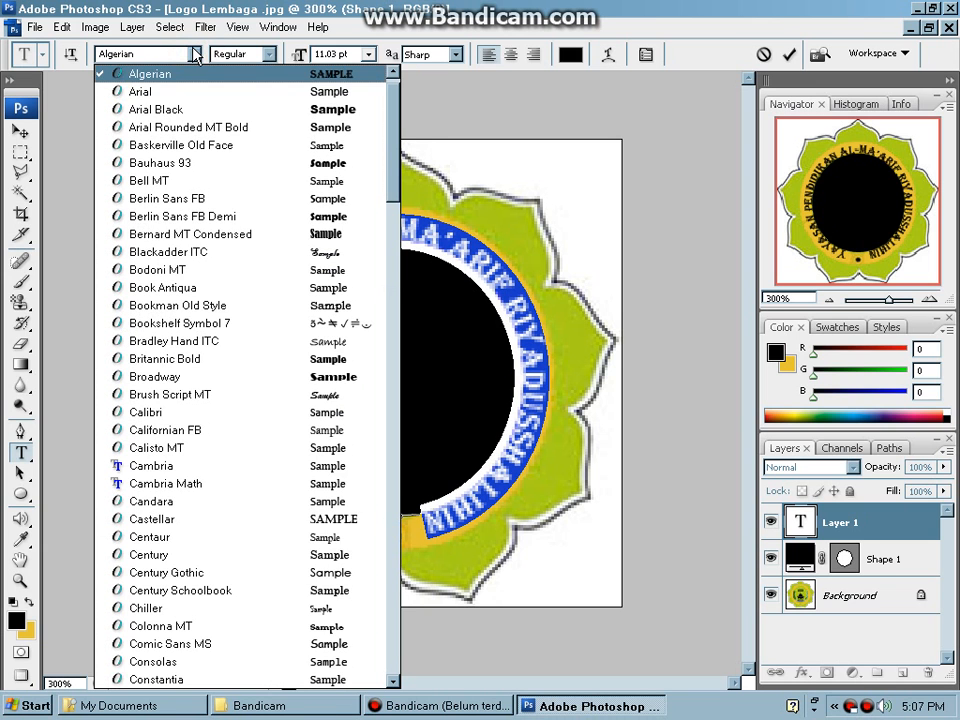
pyautogui.click(193, 53)
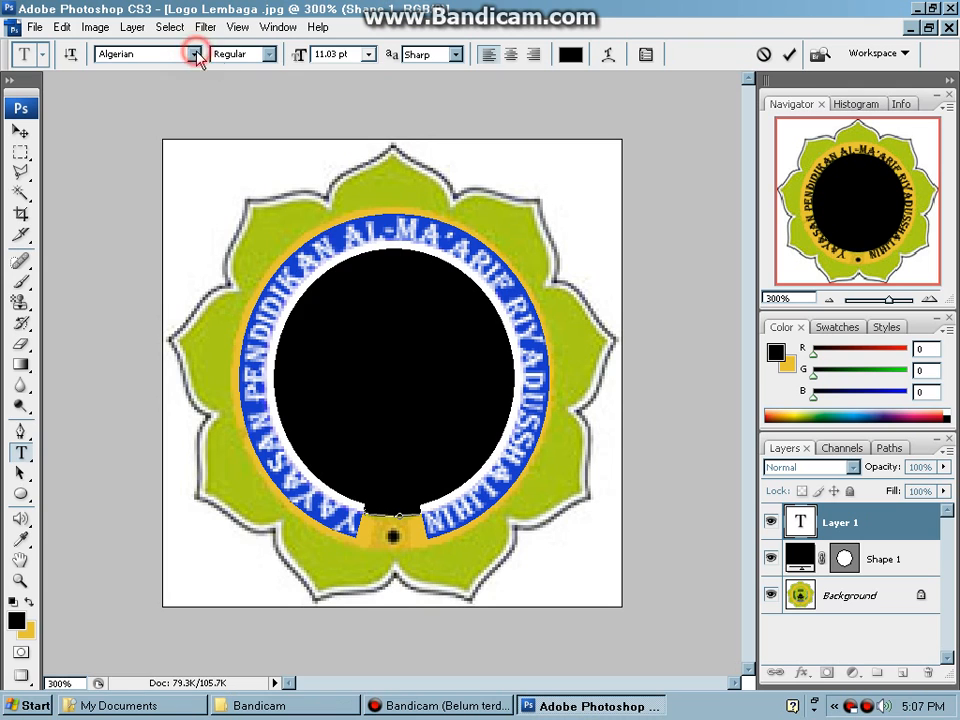
pyautogui.click(368, 57)
pyautogui.click(368, 57)
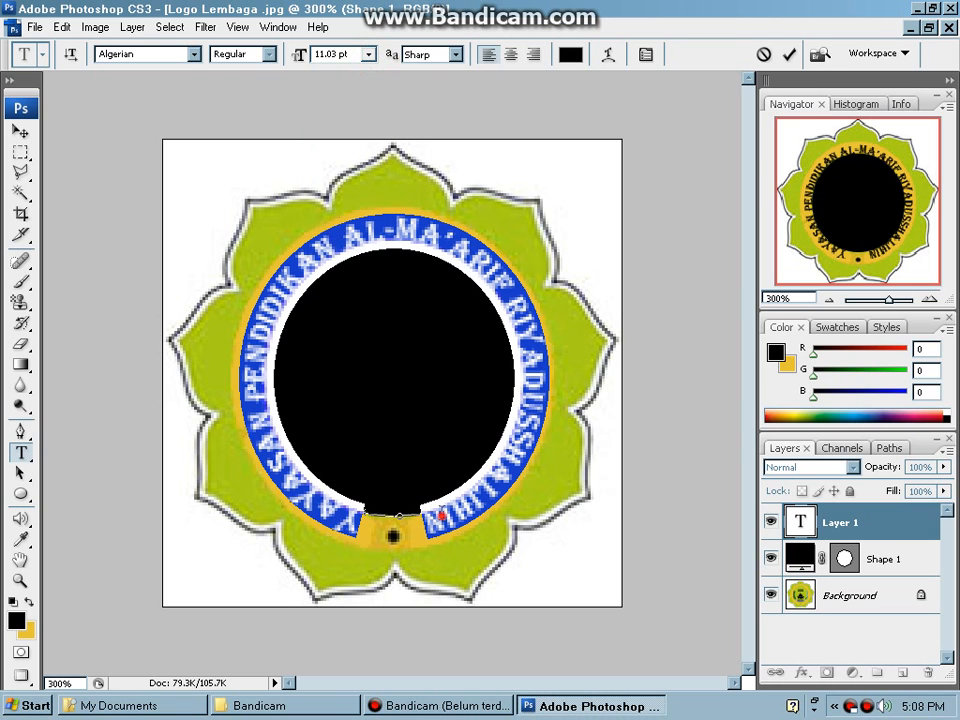
pyautogui.click(441, 516)
pyautogui.hotkey('ctrl', '-')
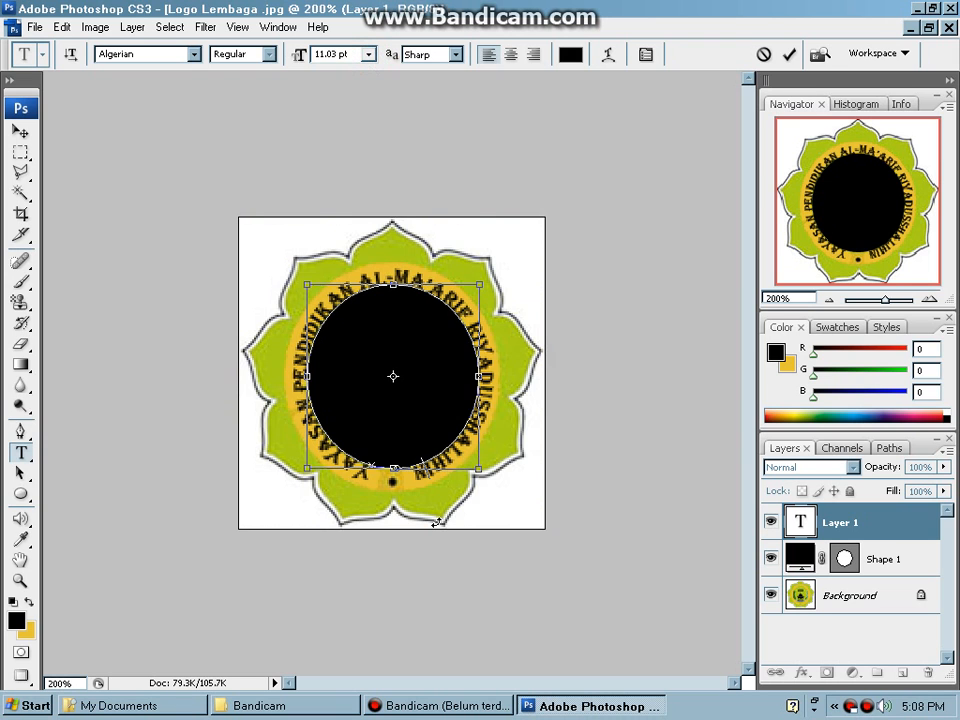
pyautogui.hotkey('ctrl', '+')
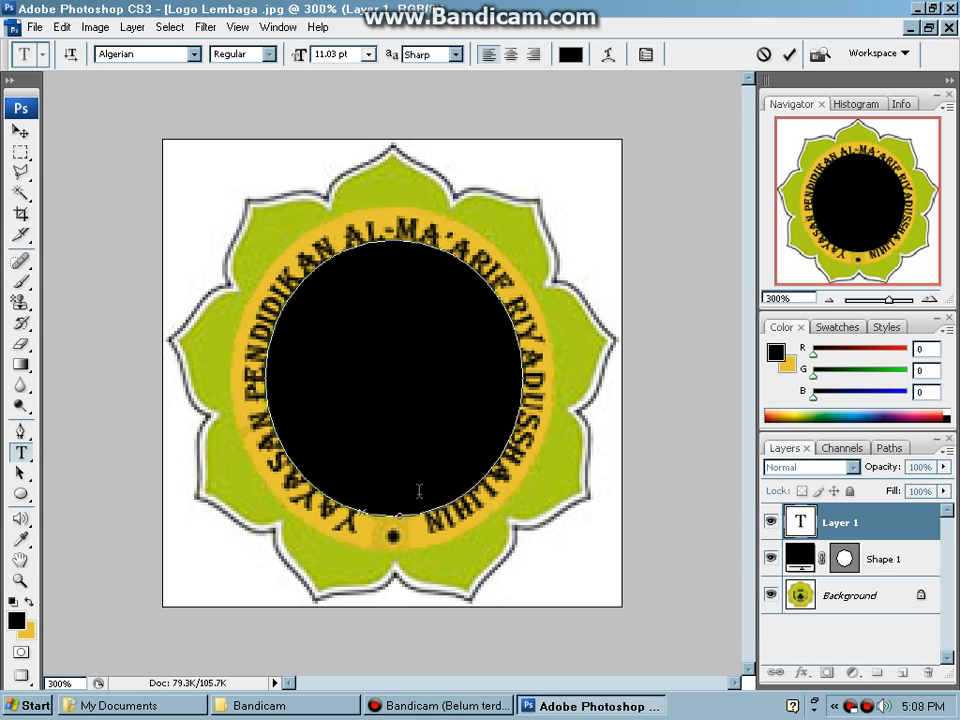
# Commit the ring text and delete the Shape 1 ellipse layer covering the emblem.
pyautogui.click(19, 131)
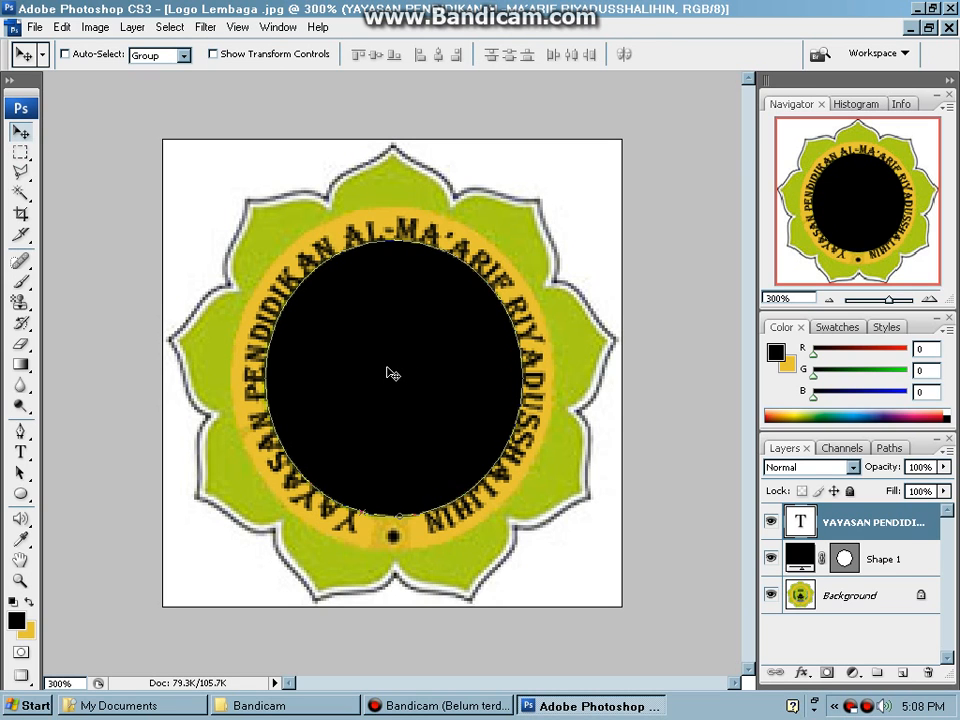
pyautogui.click(860, 560)
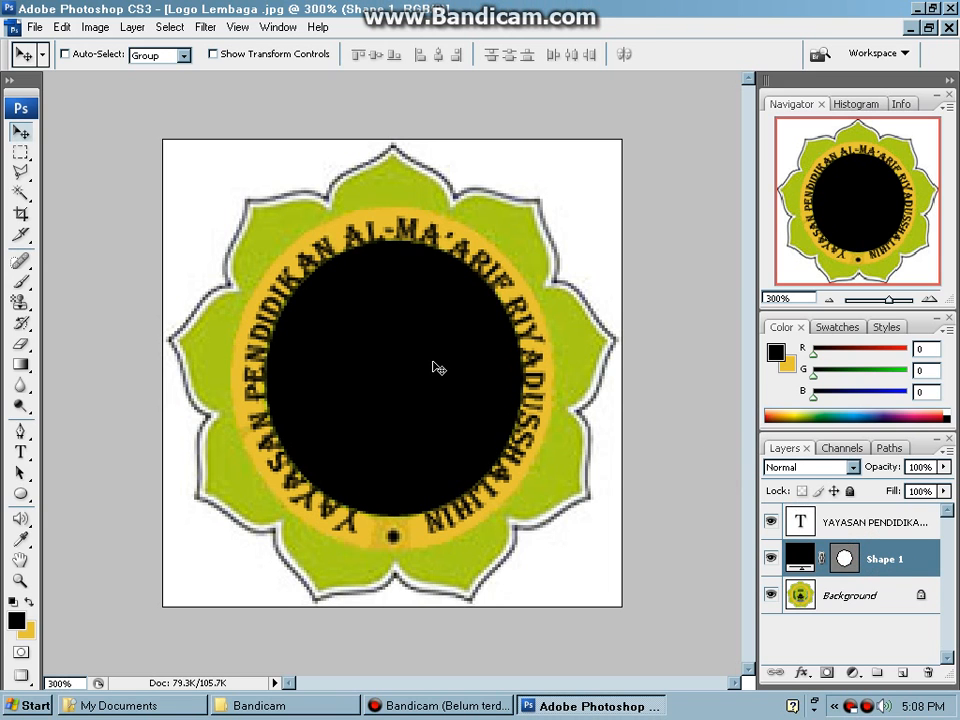
pyautogui.press('Delete')
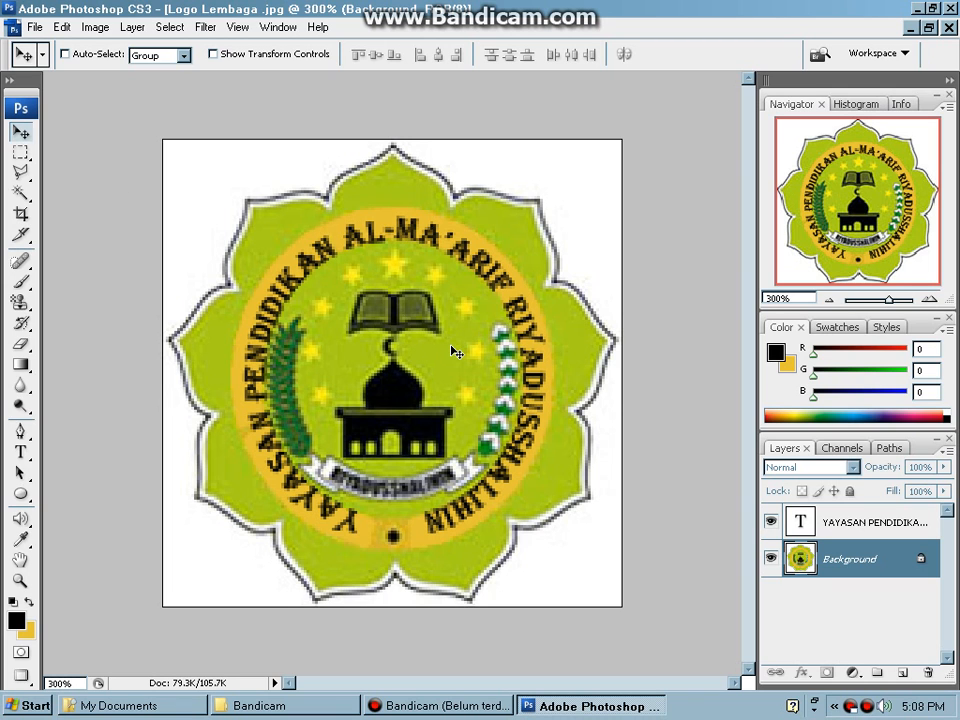
# Examine the new ring lettering on the emblem at 100%, 200% and 300% magnification.
pyautogui.hotkey('ctrl', '-')
pyautogui.hotkey('ctrl', '-')
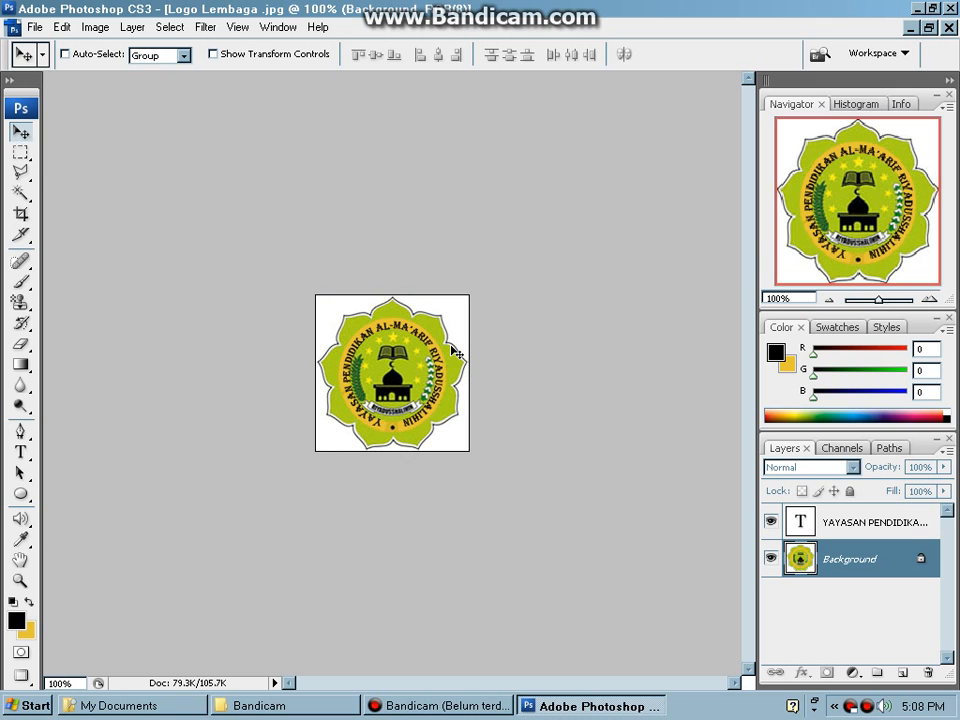
pyautogui.hotkey('ctrl', '+')
pyautogui.hotkey('ctrl', '+')
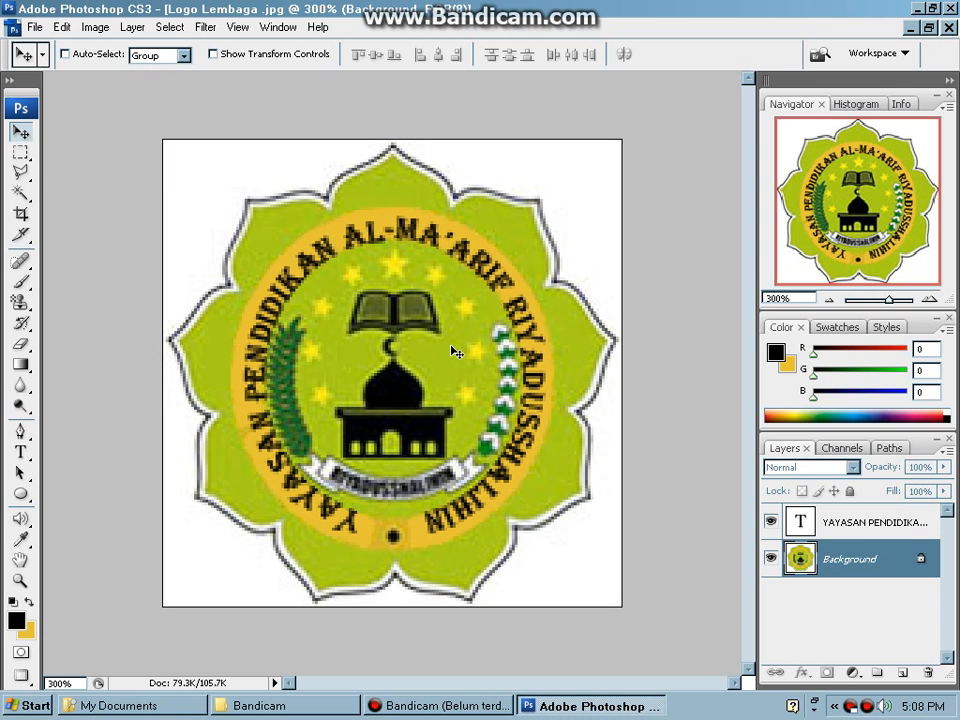
pyautogui.hotkey('ctrl', '-')
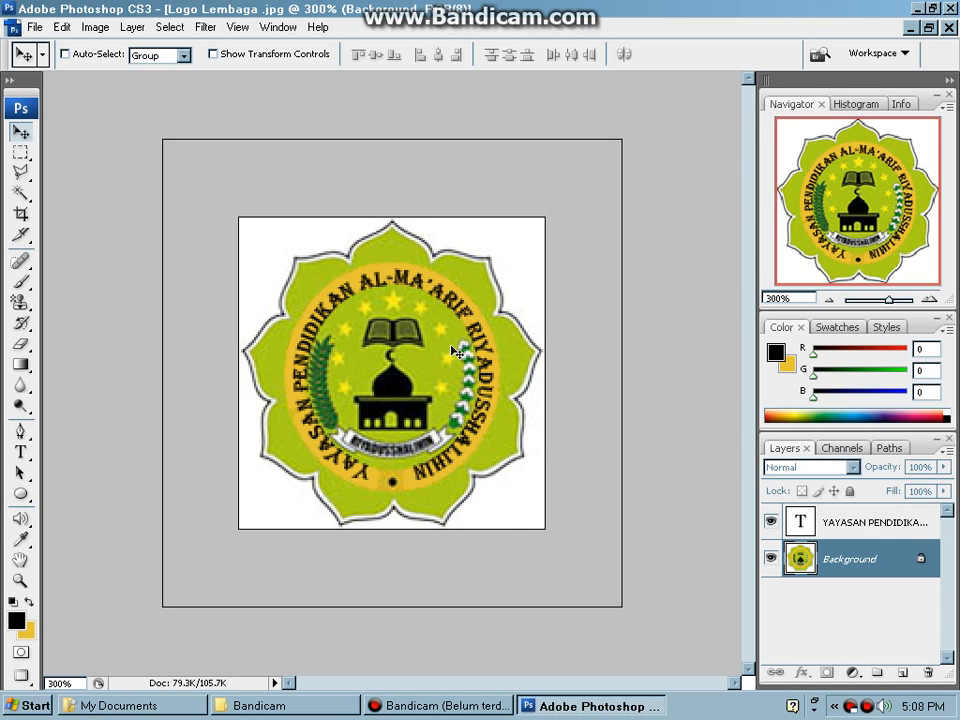
pyautogui.hotkey('ctrl', '-')
pyautogui.hotkey('ctrl', '+')
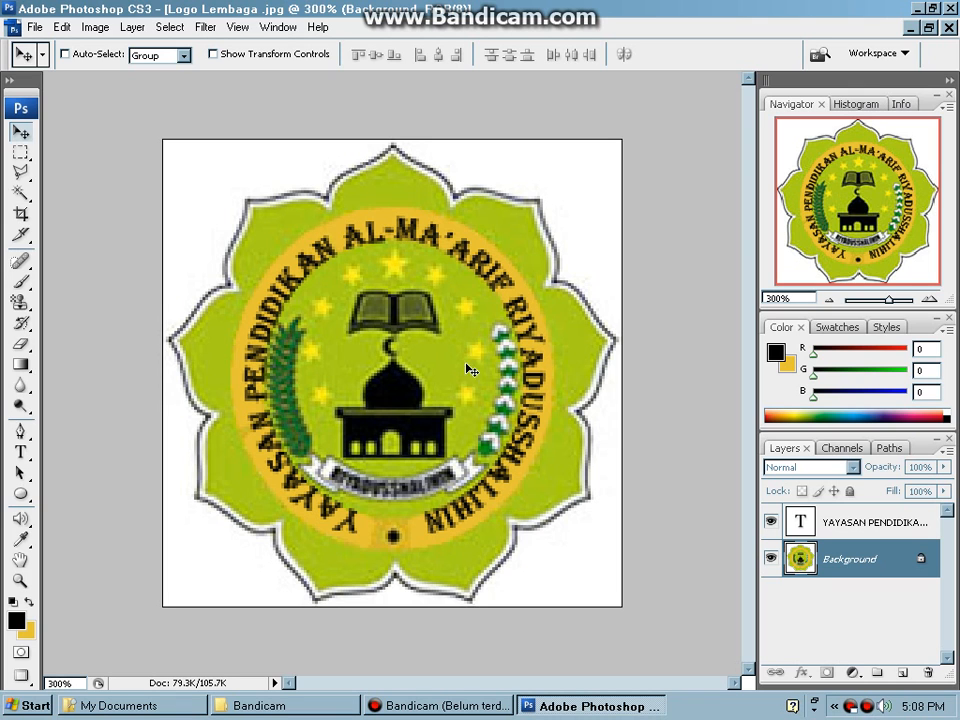
# Set the YAYASAN PENDIDIKAN ring text's size to 12 pt and move its start point along the path to the ring's bottom dot.
pyautogui.hotkey('ctrl', '-')
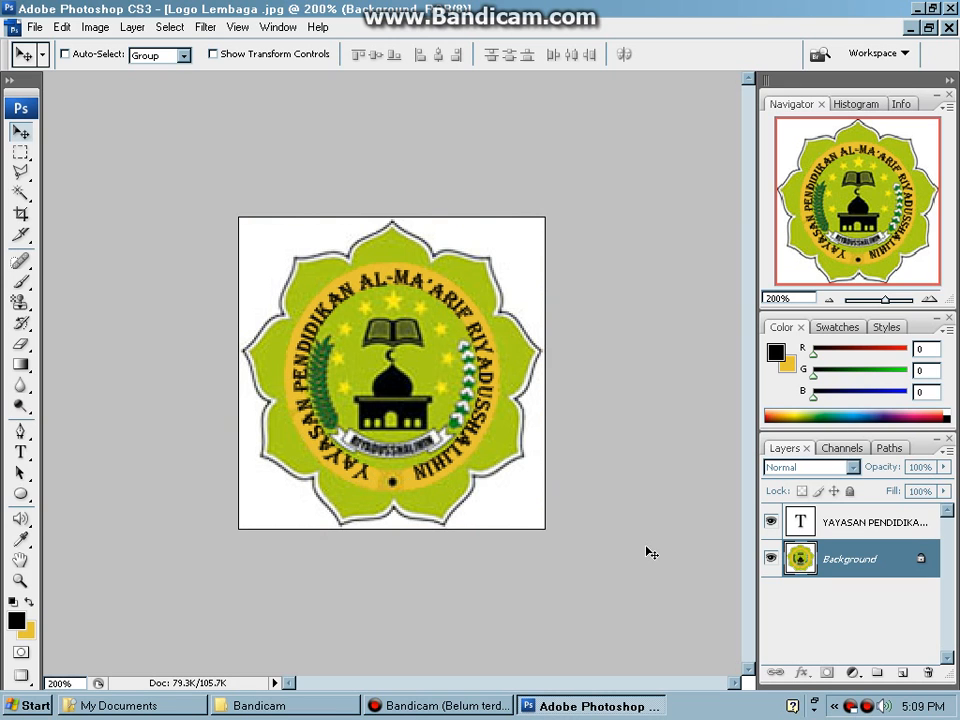
pyautogui.click(840, 524)
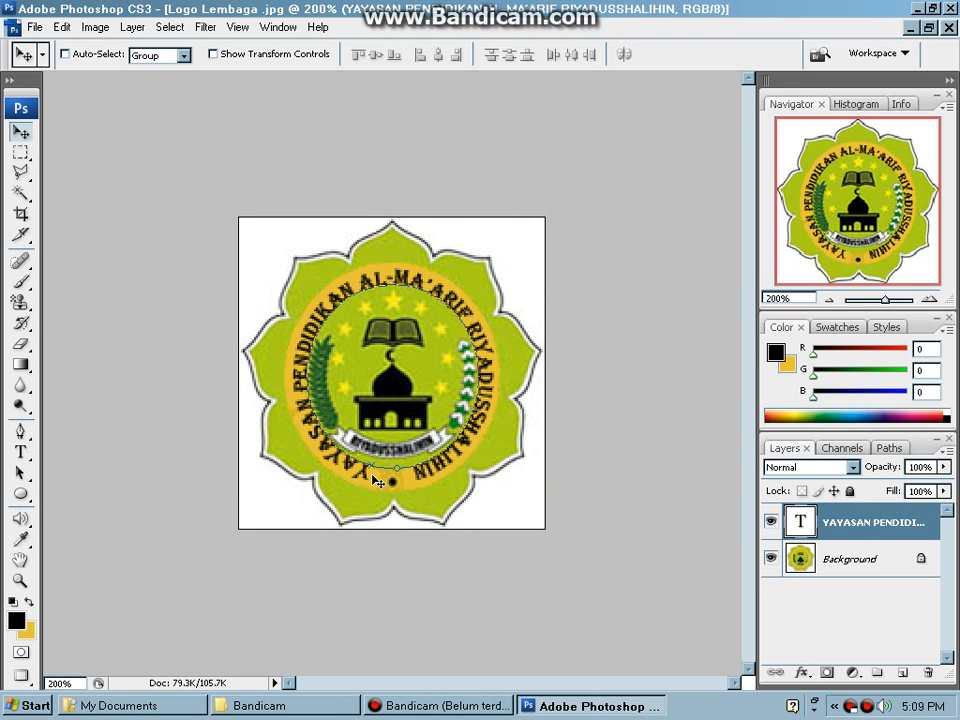
pyautogui.press('t')
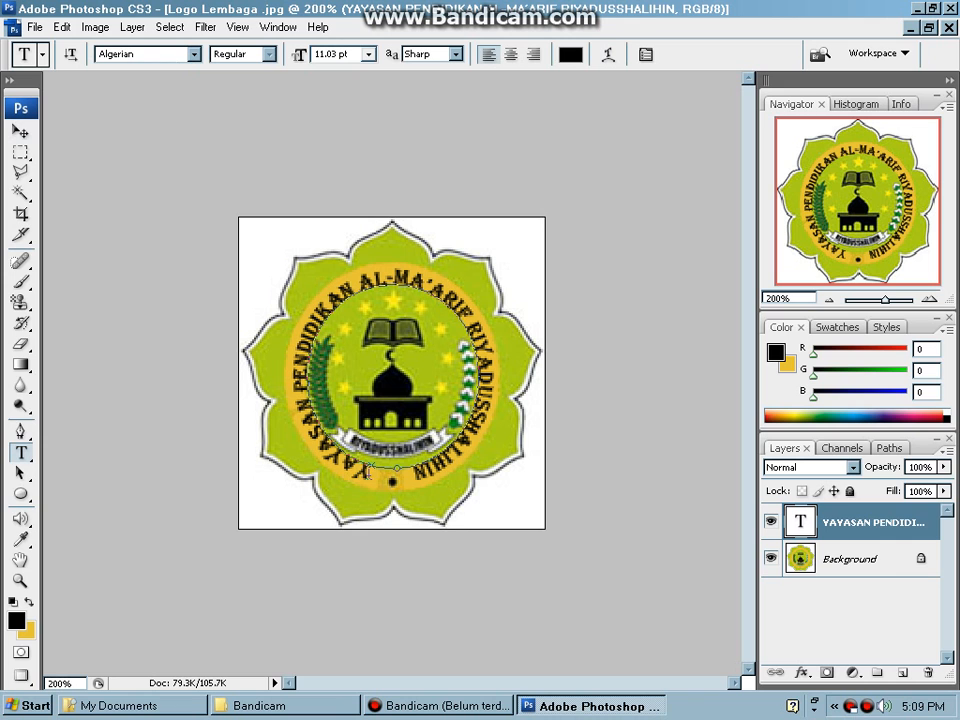
pyautogui.click(368, 473)
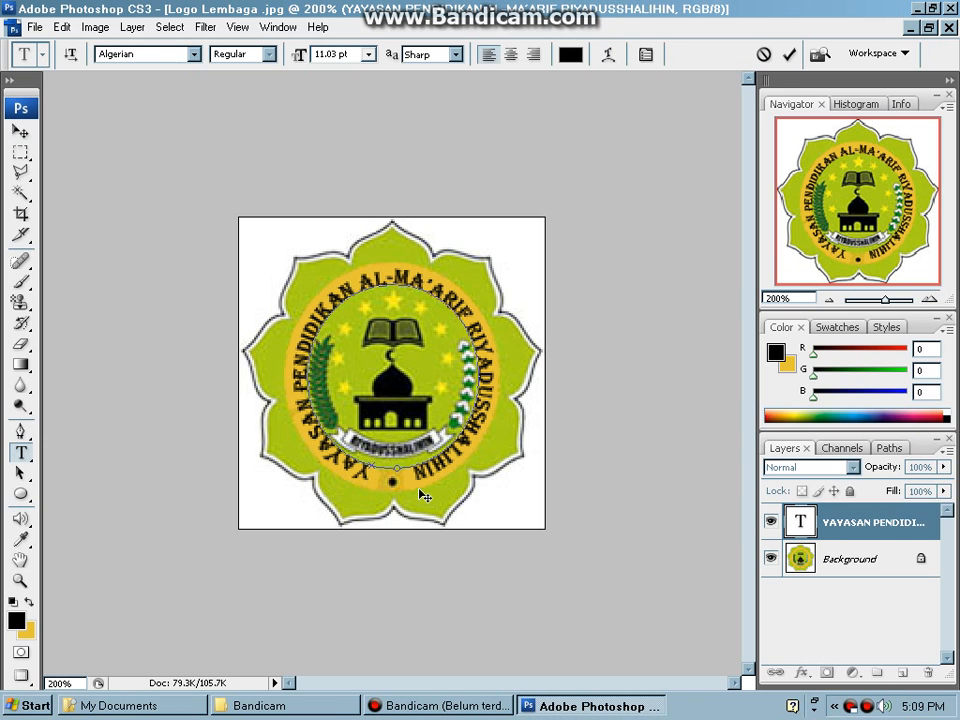
pyautogui.moveTo(375, 478); pyautogui.dragTo(340, 473)
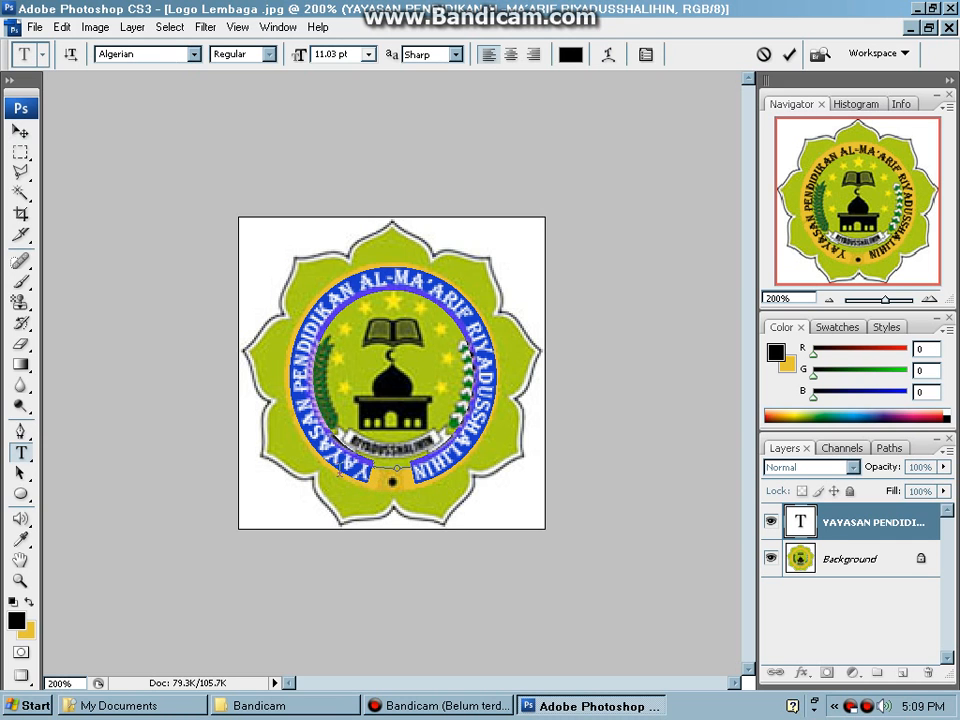
pyautogui.click(368, 54)
pyautogui.click(343, 180)
pyautogui.moveTo(405, 475)
pyautogui.mouseDown()
pyautogui.moveTo(390, 481)
pyautogui.moveTo(404, 476)
pyautogui.mouseUp()
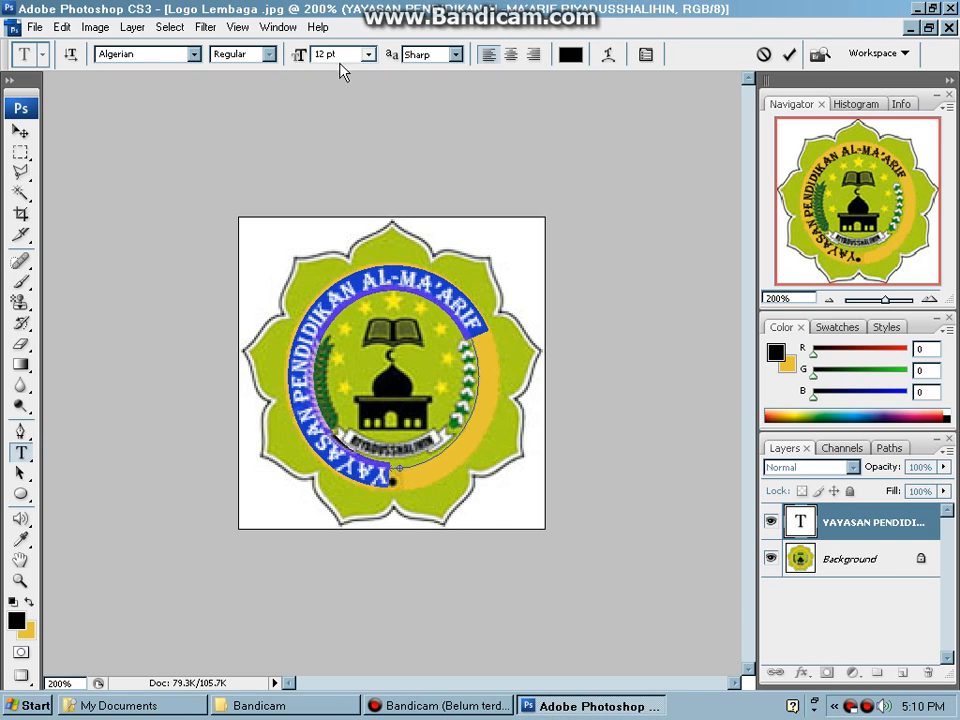
# Set the selected ring text's font size to 11.3 pt.
pyautogui.click(366, 54)
pyautogui.click(366, 54)
pyautogui.click(300, 57)
pyautogui.moveTo(303, 60); pyautogui.dragTo(305, 60)
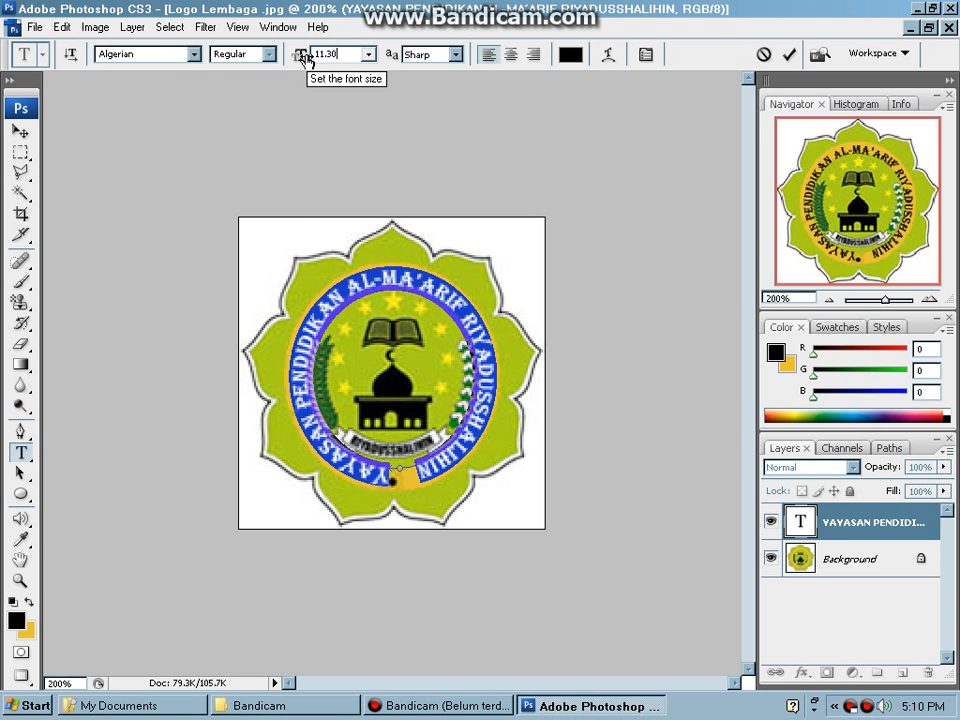
# Shift the ring text's start point clockwise along the ellipse path to balance the lettering around the bottom dot, and commit the text.
pyautogui.press('ctrl')
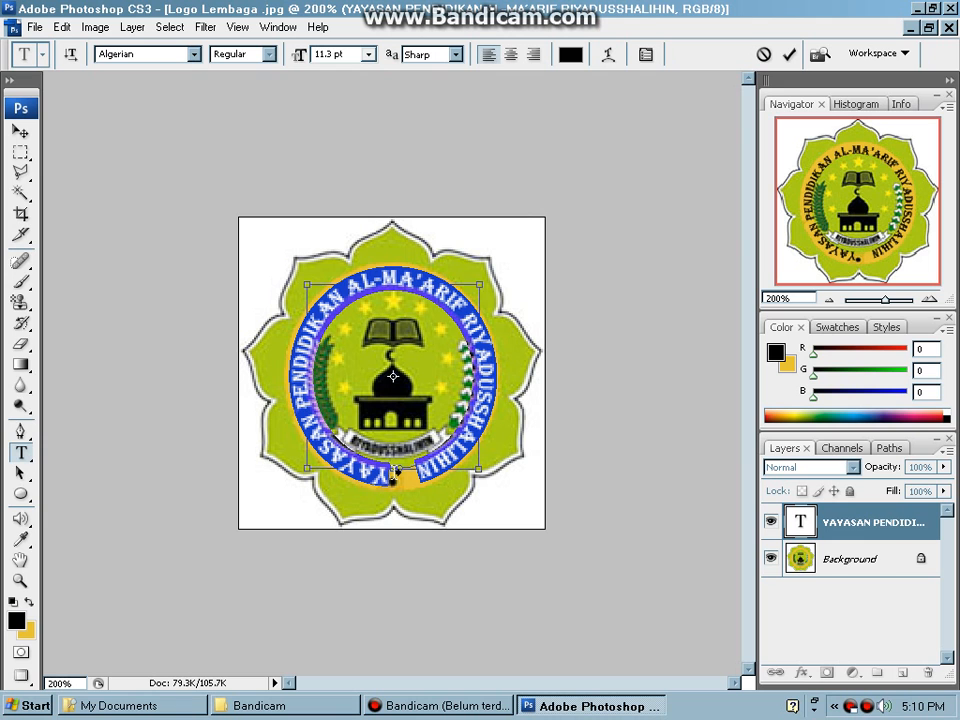
pyautogui.moveTo(394, 476); pyautogui.dragTo(379, 477)
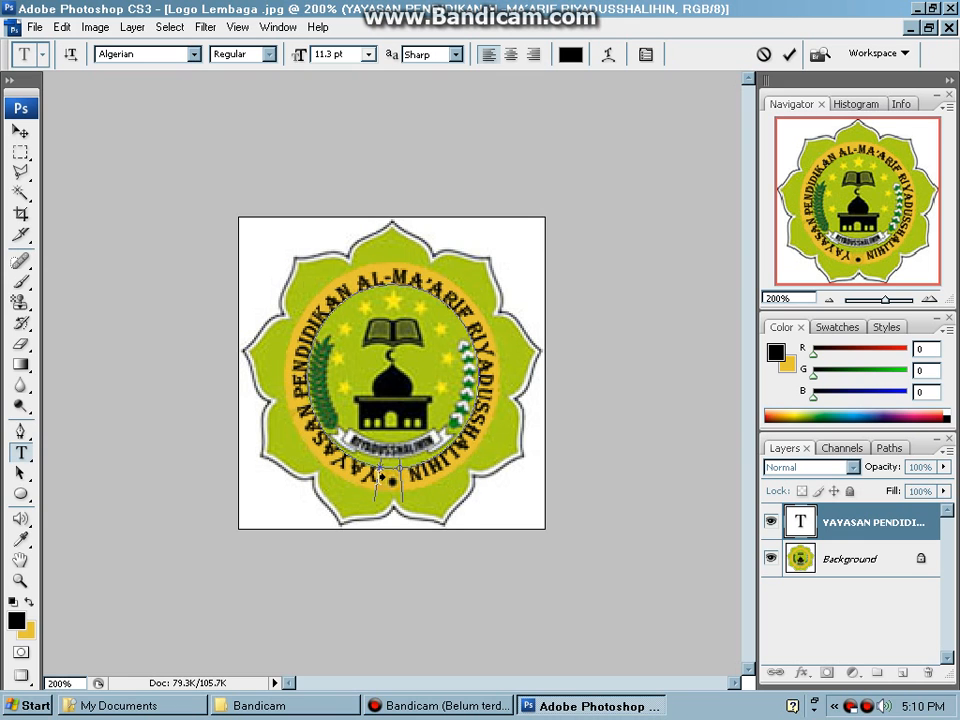
pyautogui.hotkey('ctrl', 'a')
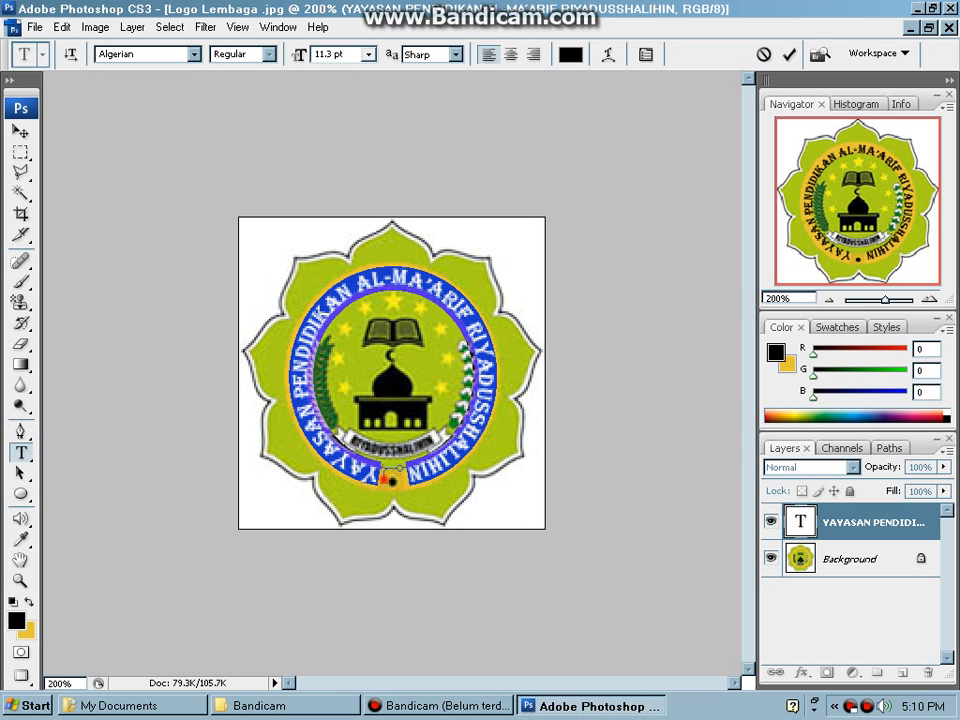
pyautogui.click(384, 479)
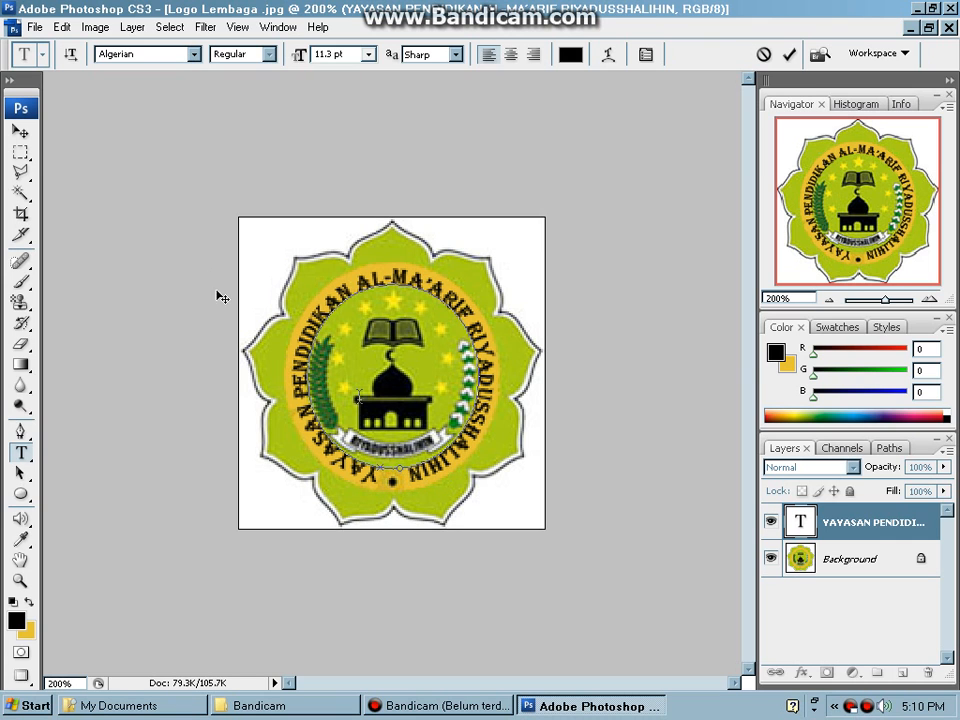
pyautogui.click(22, 131)
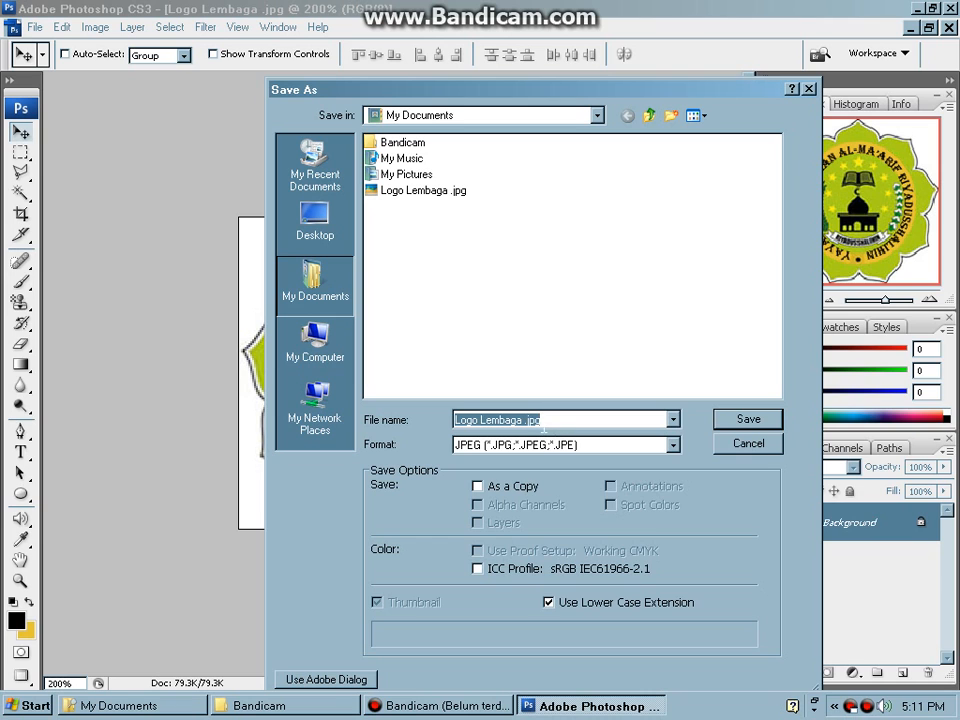
# Save the flattened logo in My Documents as a High-quality baseline JPEG named Logo YAYASAN .jpg.
pyautogui.click(522, 423)
pyautogui.press('BackSpace')
pyautogui.press('BackSpace')
pyautogui.press('BackSpace')
pyautogui.press('BackSpace')
pyautogui.press('BackSpace')
pyautogui.press('BackSpace')
pyautogui.press('BackSpace')
pyautogui.press('BackSpace')
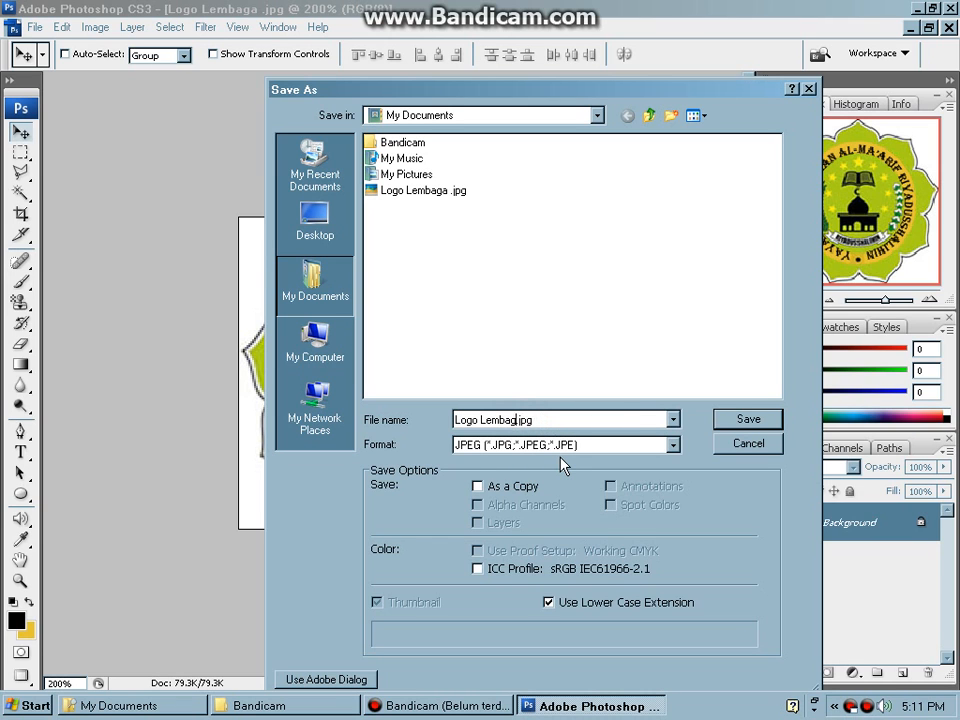
pyautogui.write('YAYASAN')
pyautogui.click(748, 420)
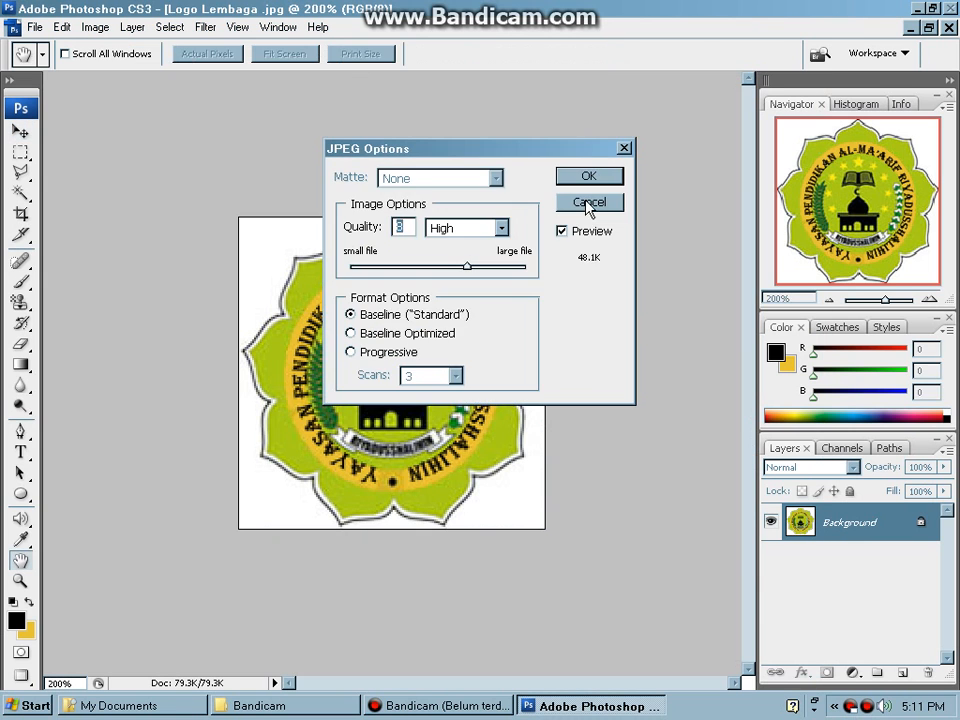
pyautogui.click(592, 177)
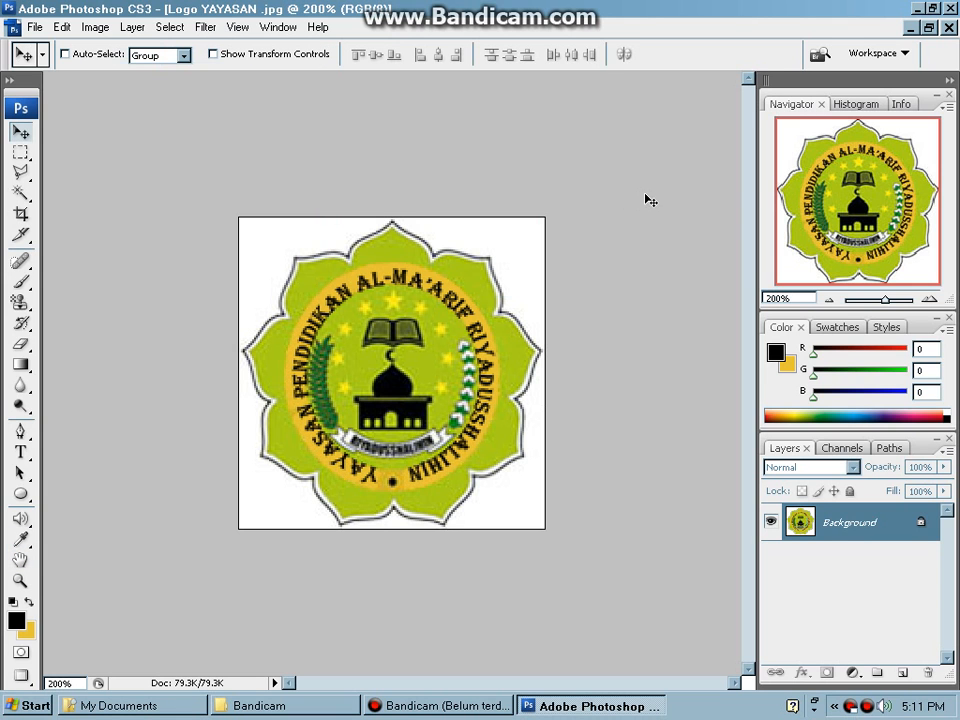
# Switch to the My Documents folder, open Logo Lembaga .jpg in Picasa Photo Viewer and examine its original ring lettering enlarged.
pyautogui.click(167, 706)
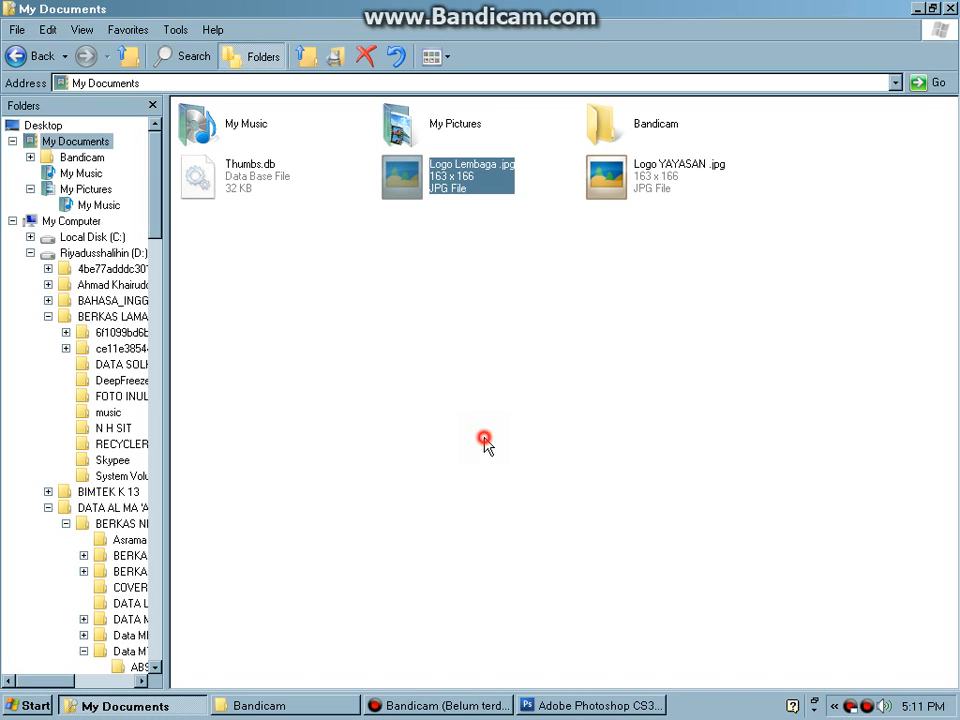
pyautogui.click(484, 442)
pyautogui.doubleClick(465, 186)
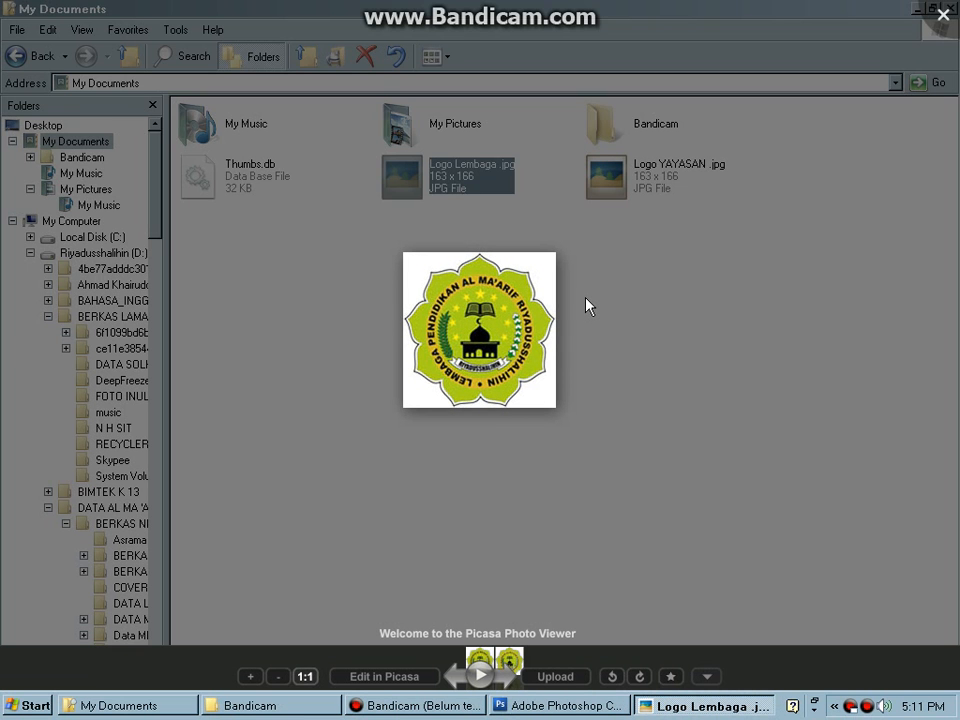
pyautogui.scroll(3, 588, 306)
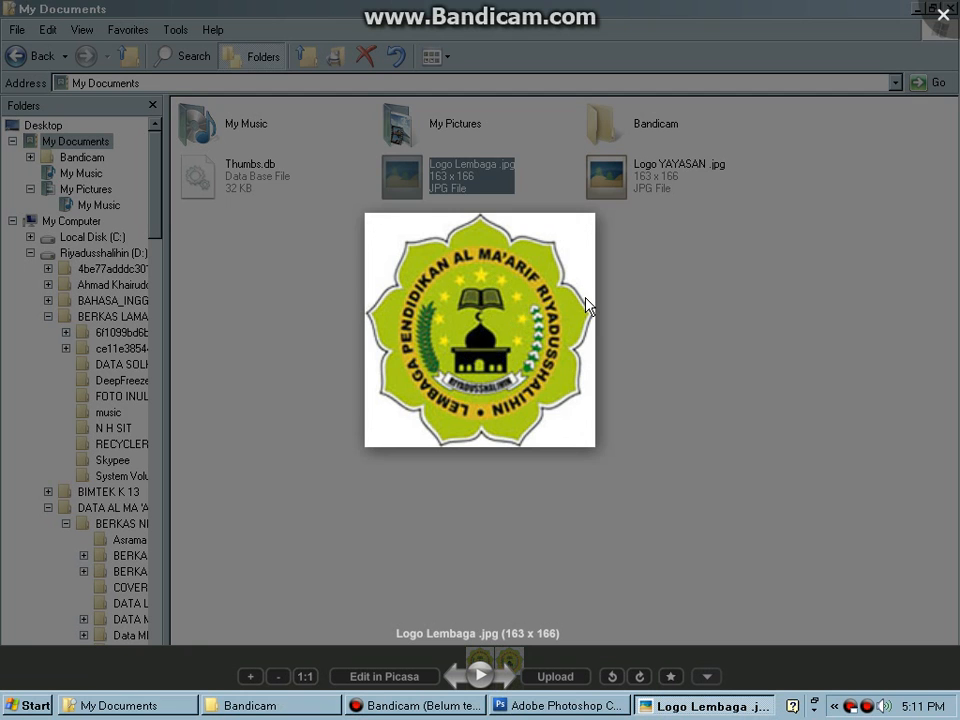
pyautogui.scroll(2, 588, 306)
pyautogui.scroll(2, 588, 306)
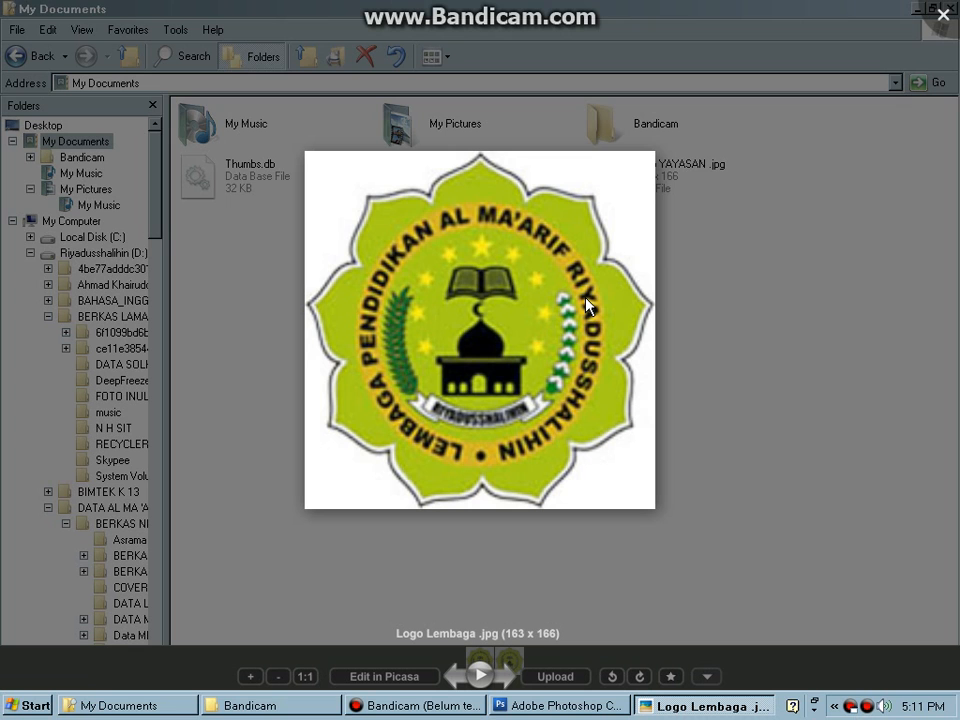
# Examine the new ring lettering in Logo YAYASAN .jpg enlarged for comparison with the original, and return to Photoshop.
pyautogui.press('Right')
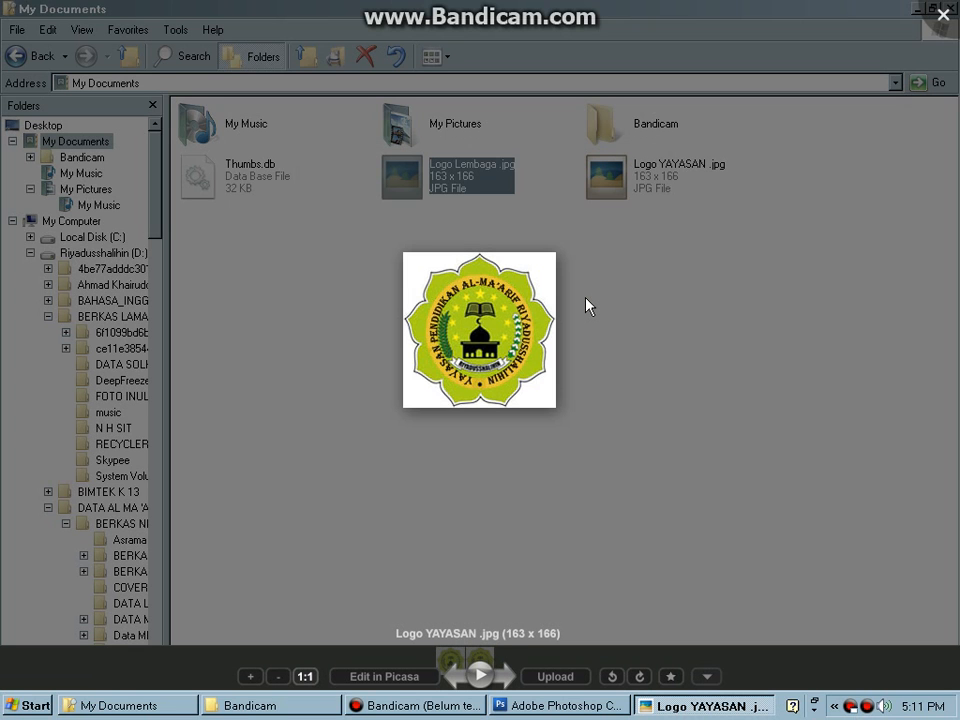
pyautogui.scroll(3, 588, 306)
pyautogui.scroll(2, 588, 306)
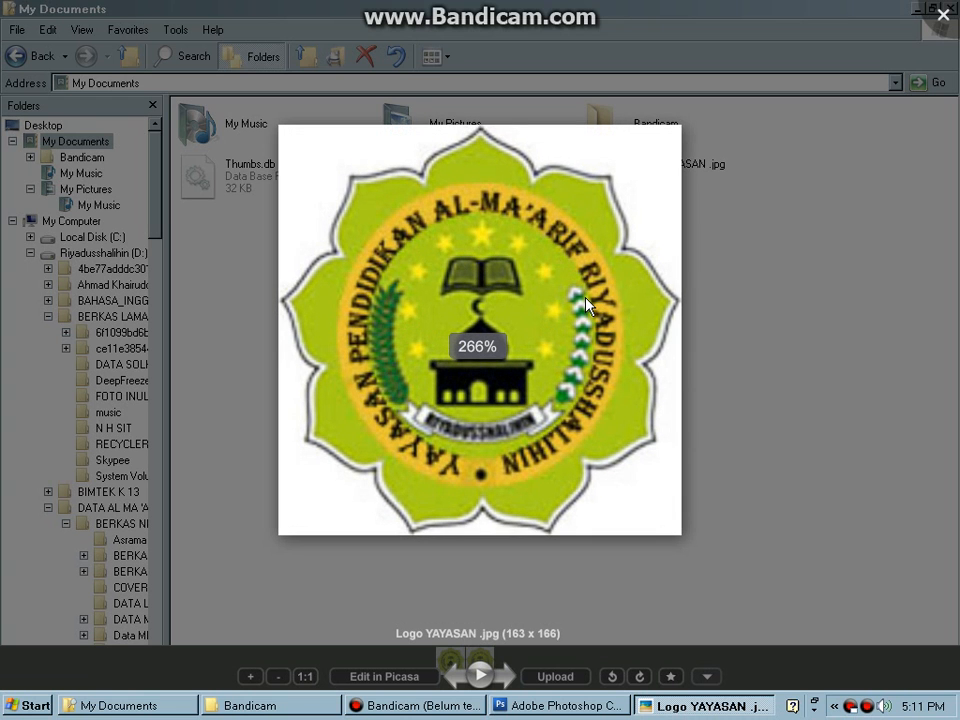
pyautogui.scroll(-2, 588, 306)
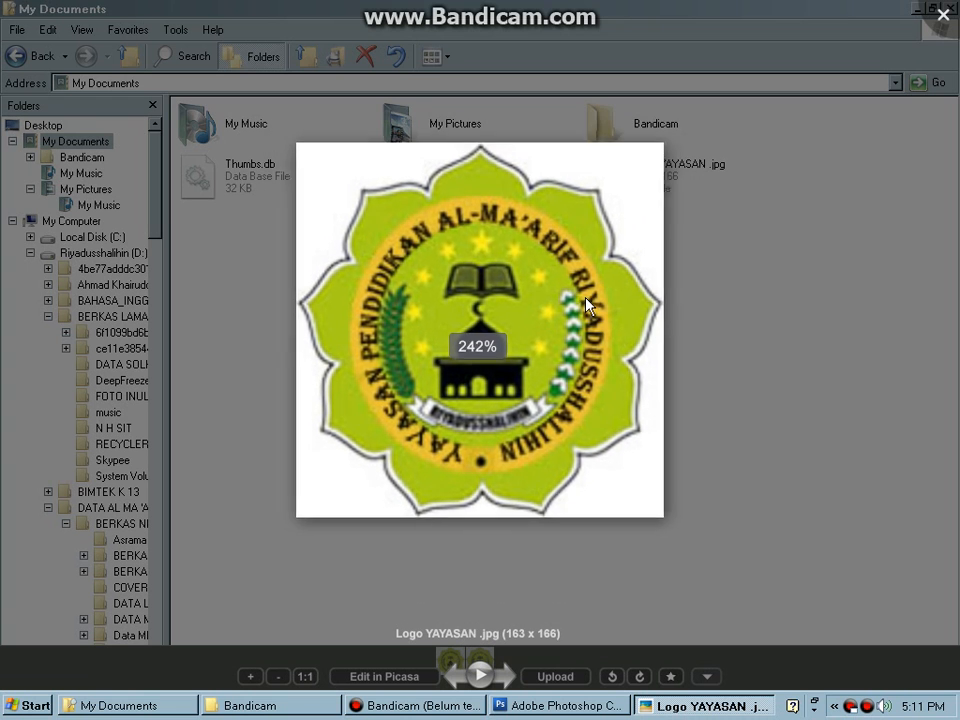
pyautogui.scroll(1, 588, 306)
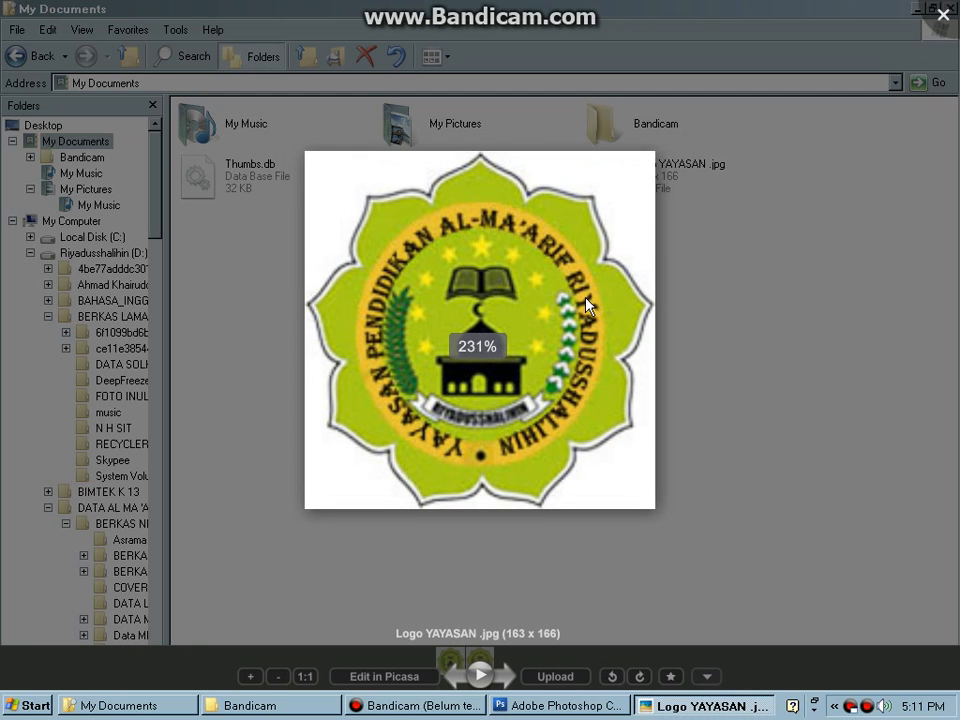
pyautogui.scroll(-1, 588, 306)
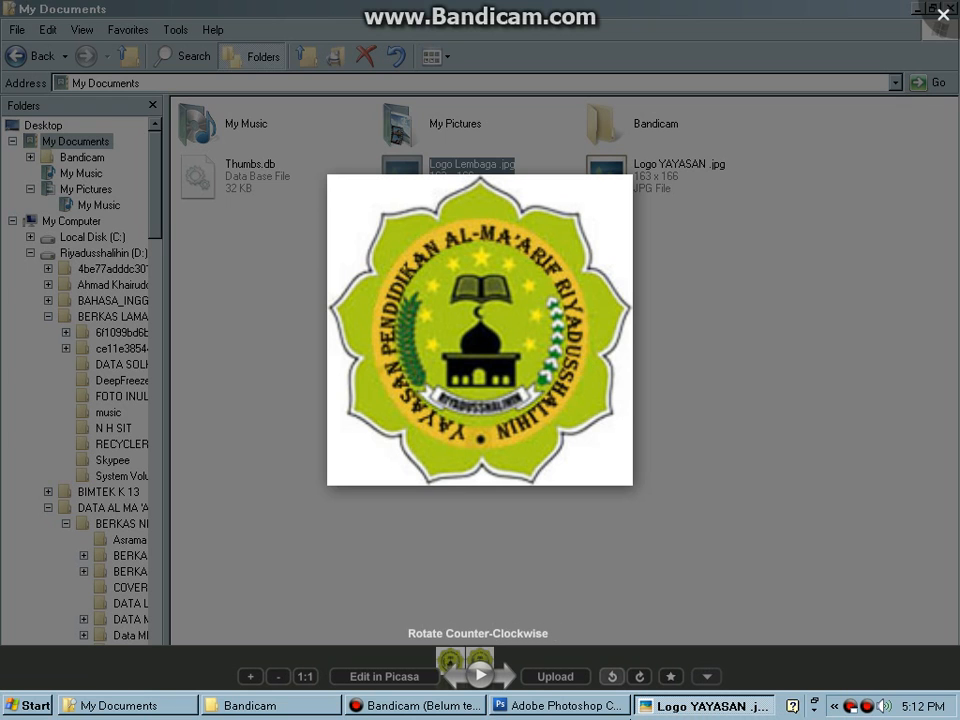
pyautogui.click(603, 704)
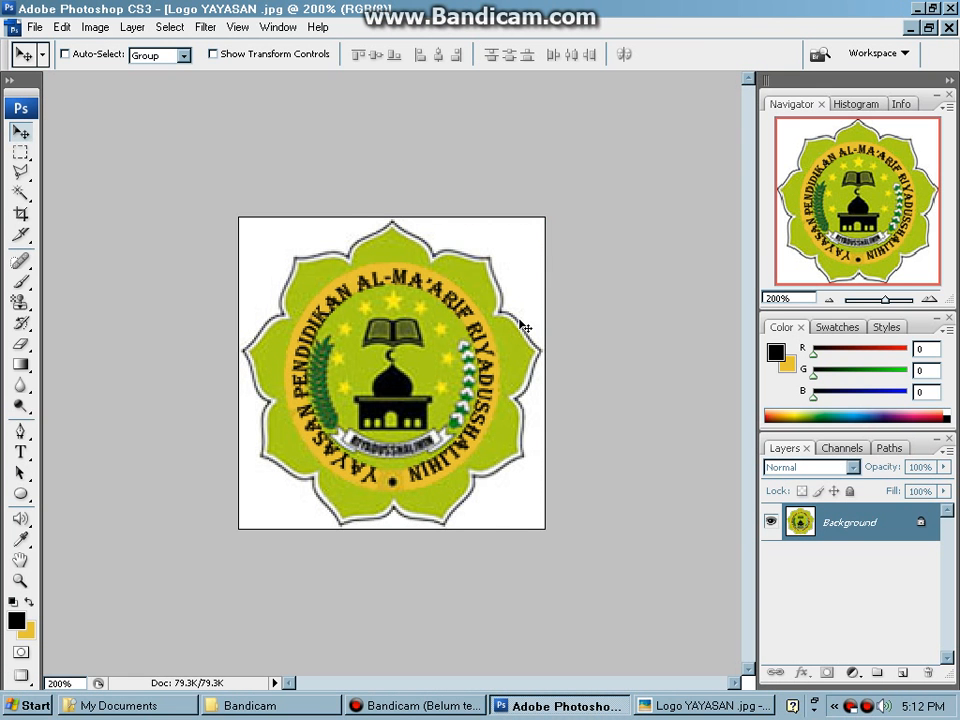